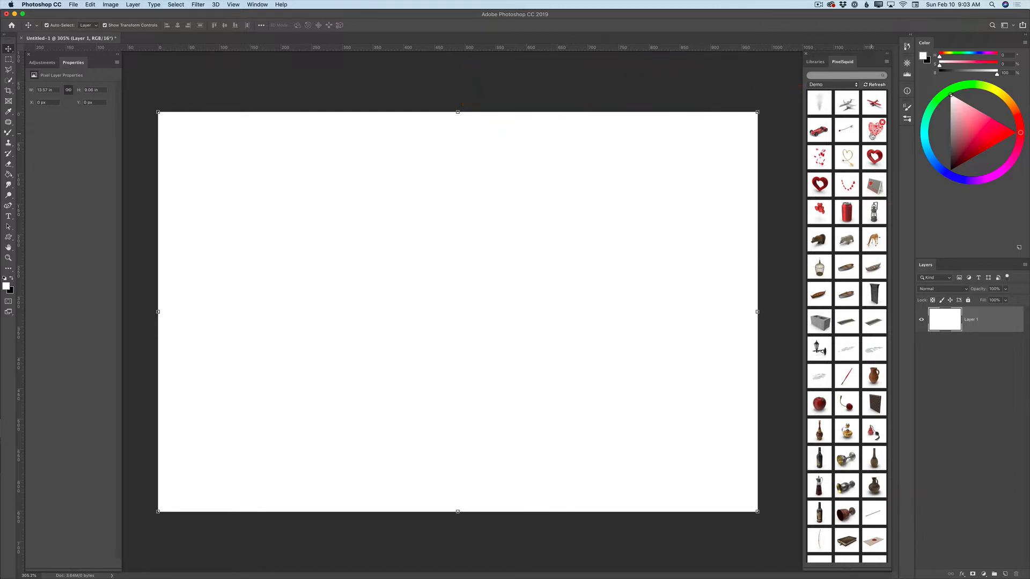
Add the PixelSquid heart made of small hearts, spin it to face forward, at high resolution and slightly lower on the canvas.
left_click(883, 136)
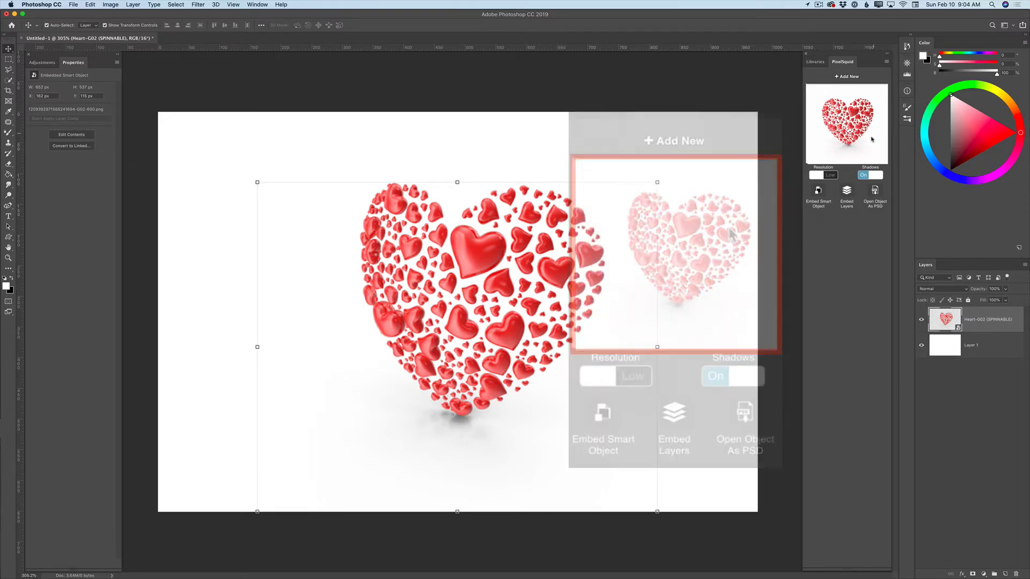
left_click_drag(872, 140, 844, 116)
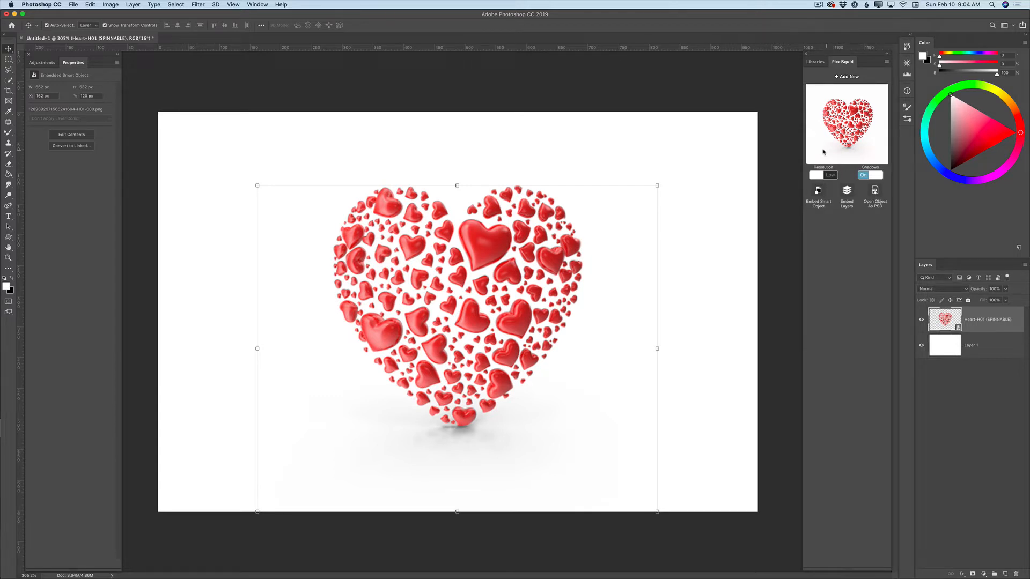
left_click(829, 174)
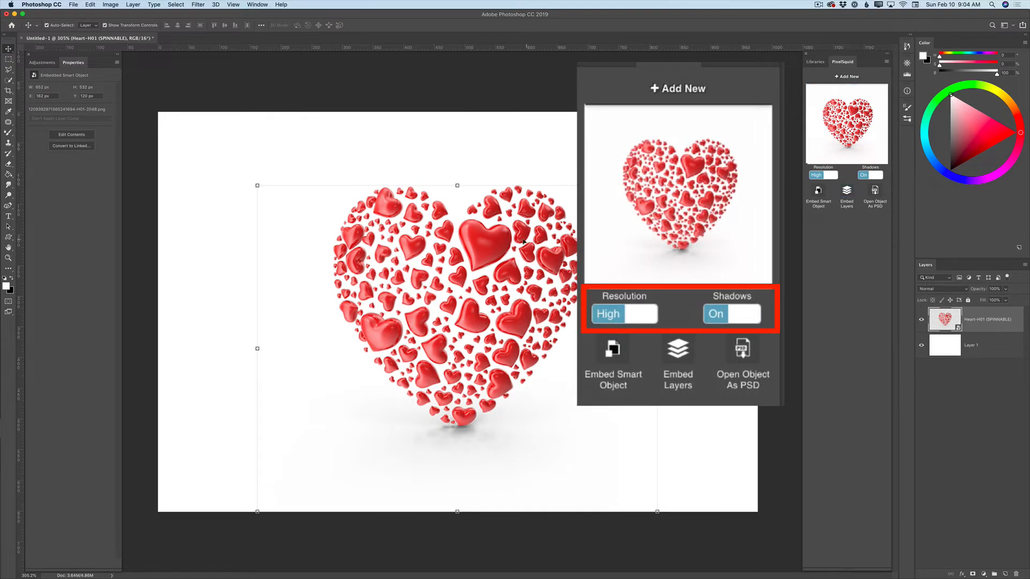
left_click_drag(488, 239, 490, 270)
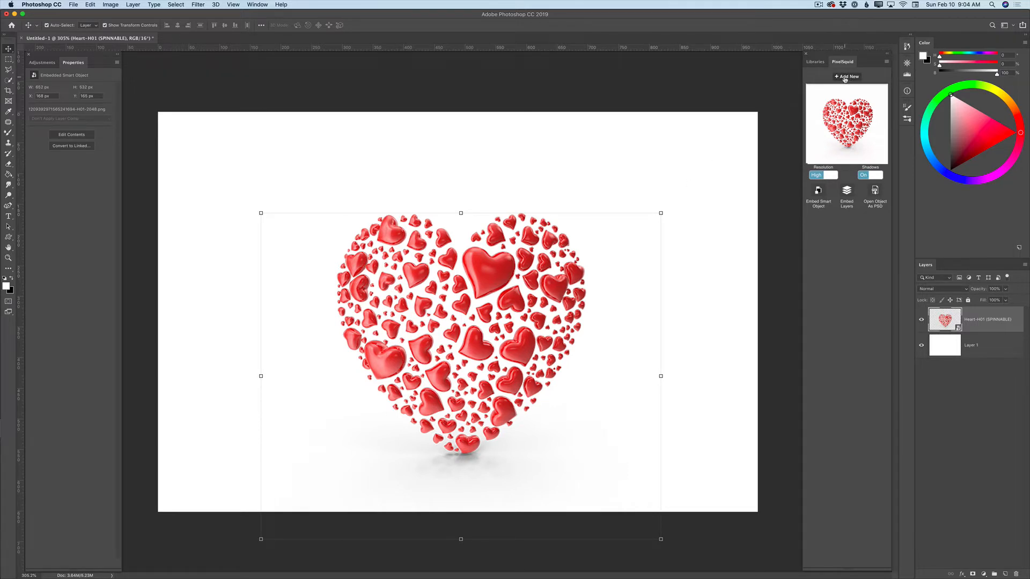
Add the PixelSquid Cupid's Arrow and scale it to about 708% so it runs diagonally across the heart.
left_click(845, 78)
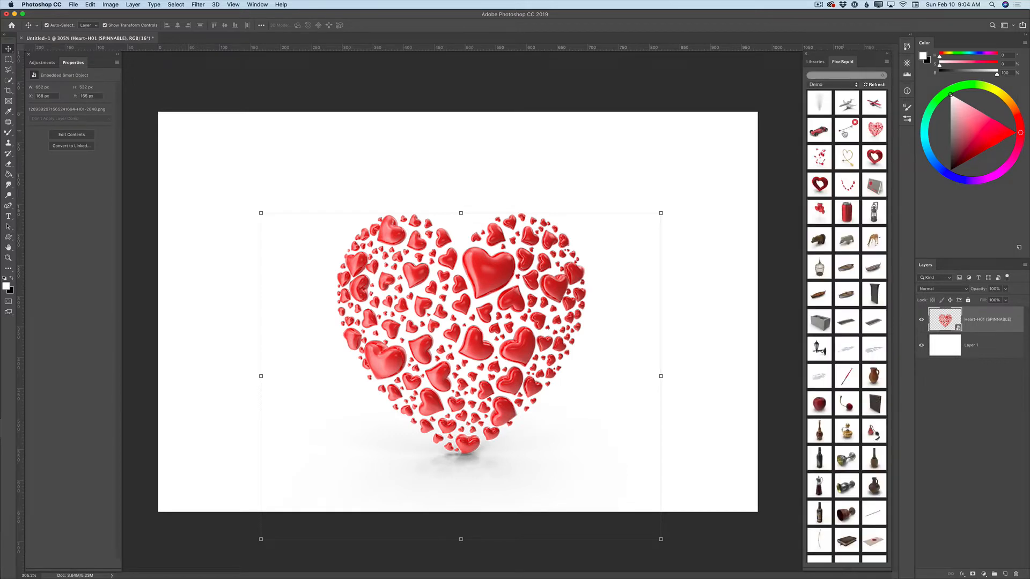
left_click(846, 131)
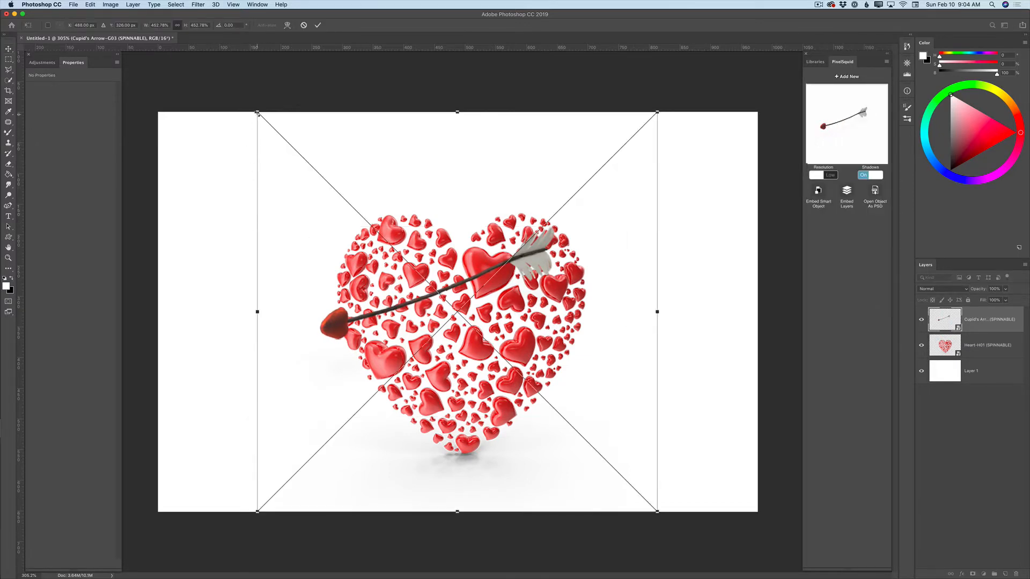
left_click_drag(257, 113, 165, 21)
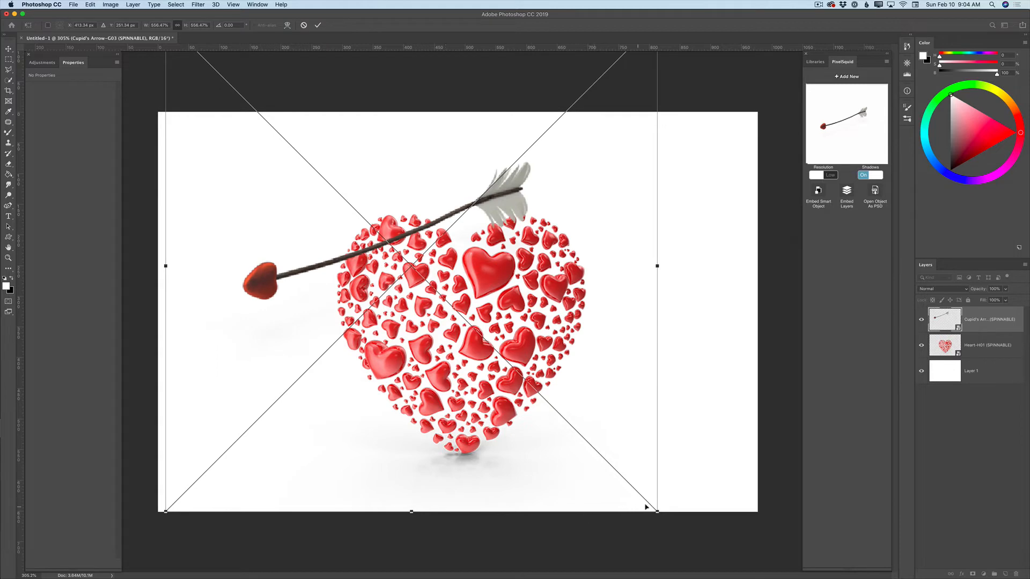
left_click_drag(658, 514, 767, 576)
left_click_drag(447, 322, 507, 357)
left_click_drag(216, 70, 192, 46)
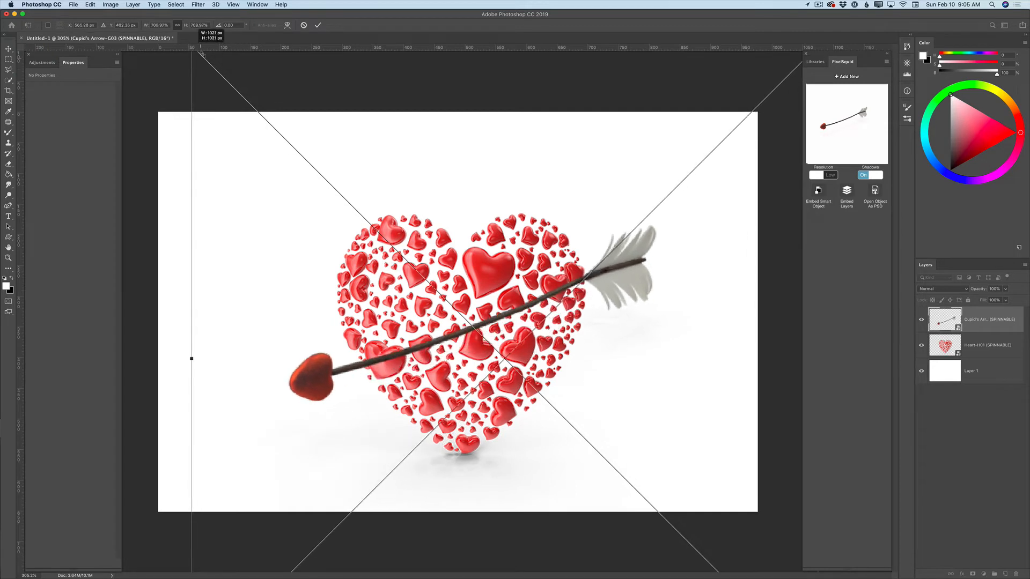
left_click_drag(420, 348, 430, 349)
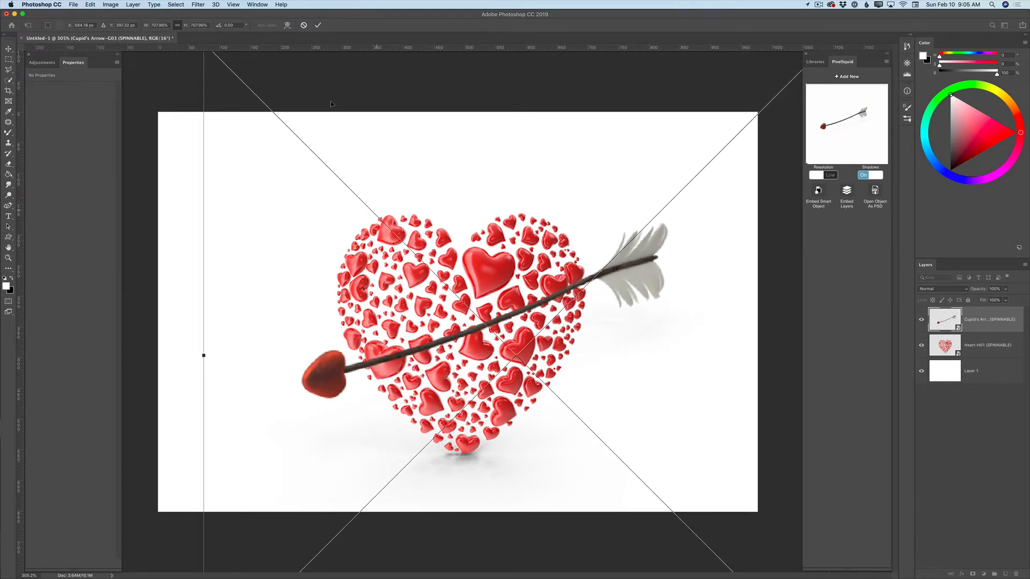
left_click(317, 25)
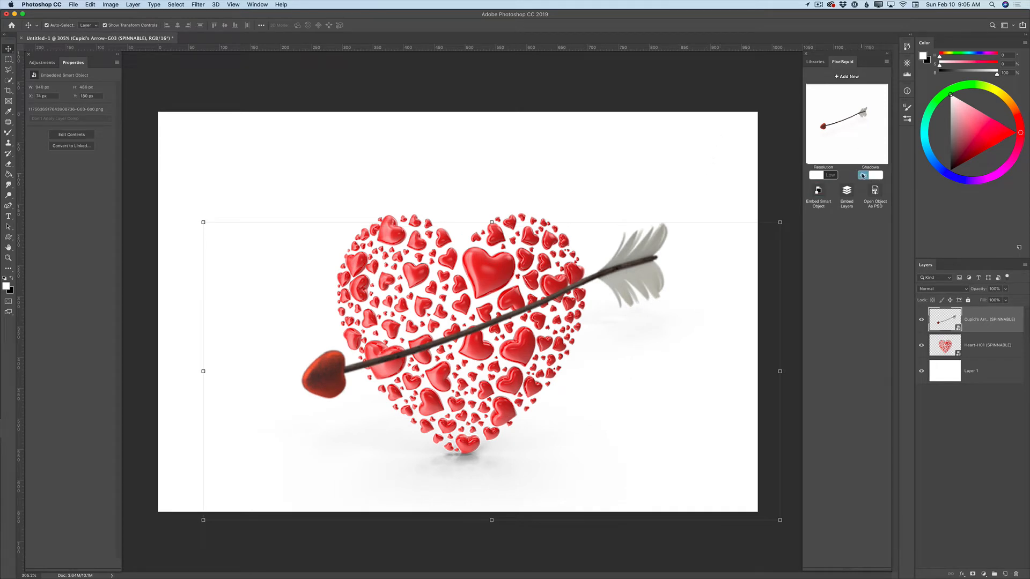
Switch the arrow to high resolution without a shadow and rasterize its layer.
left_click(862, 175)
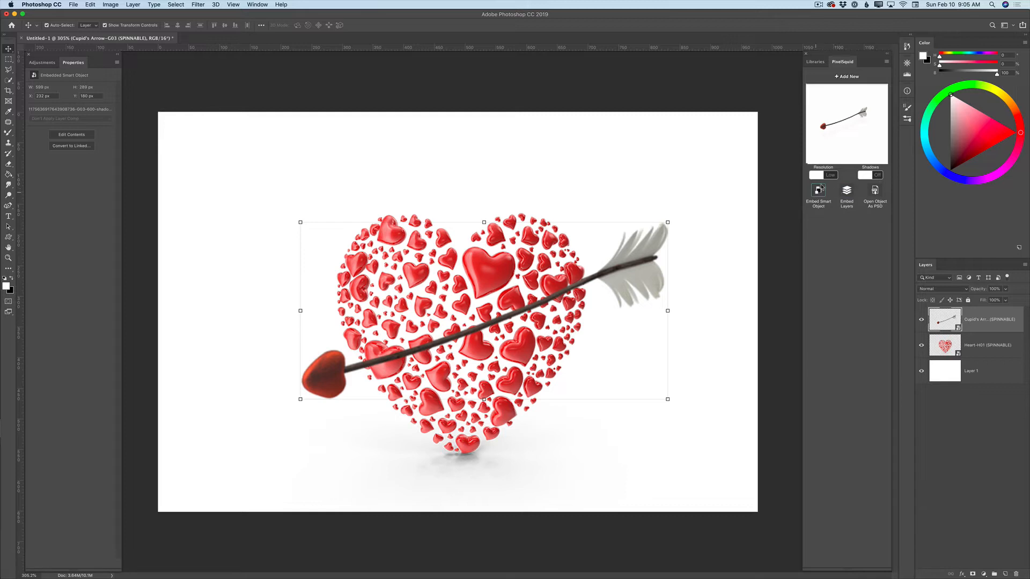
left_click(836, 178)
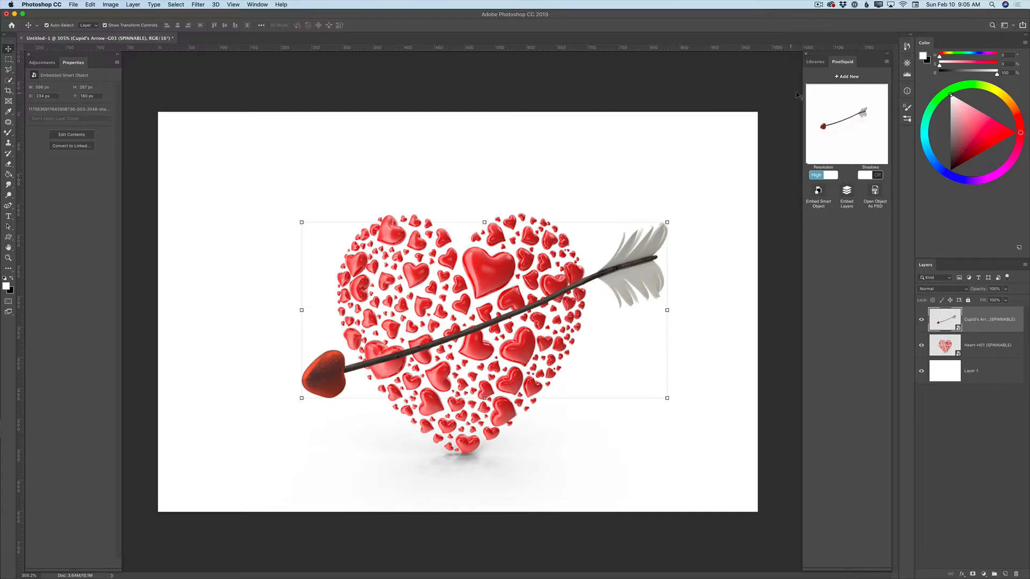
left_click(820, 65)
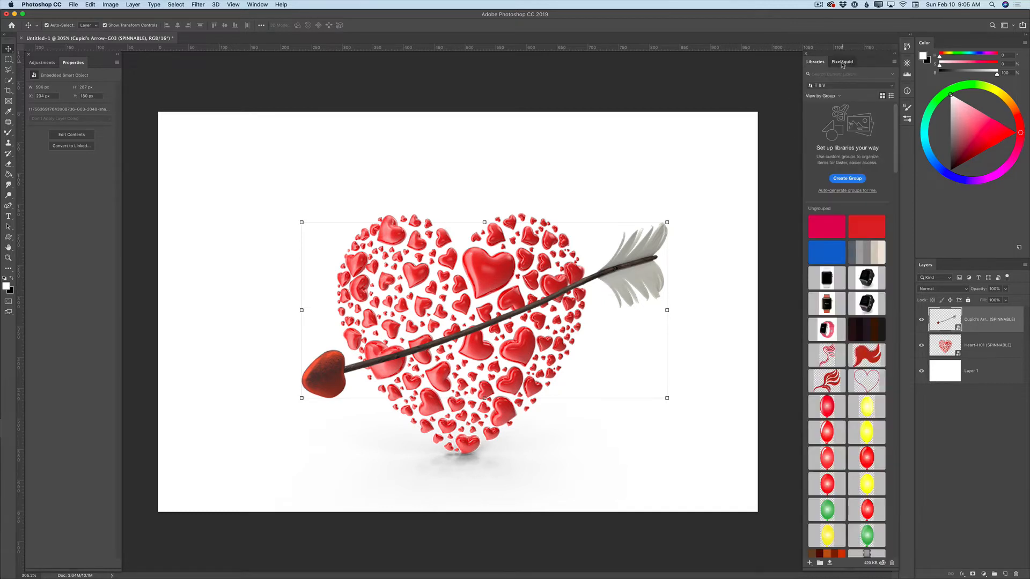
left_click(842, 61)
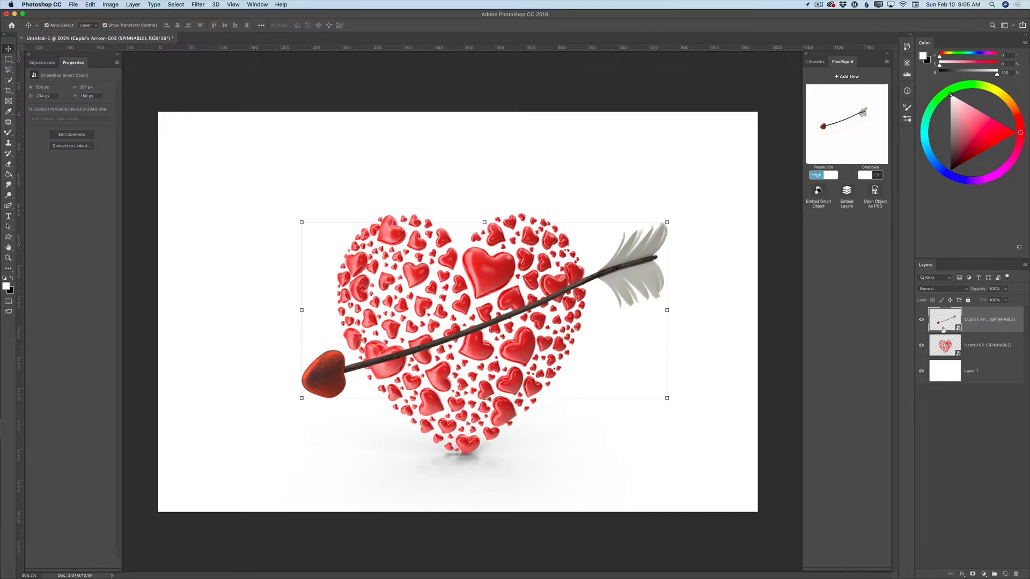
right_click(971, 323)
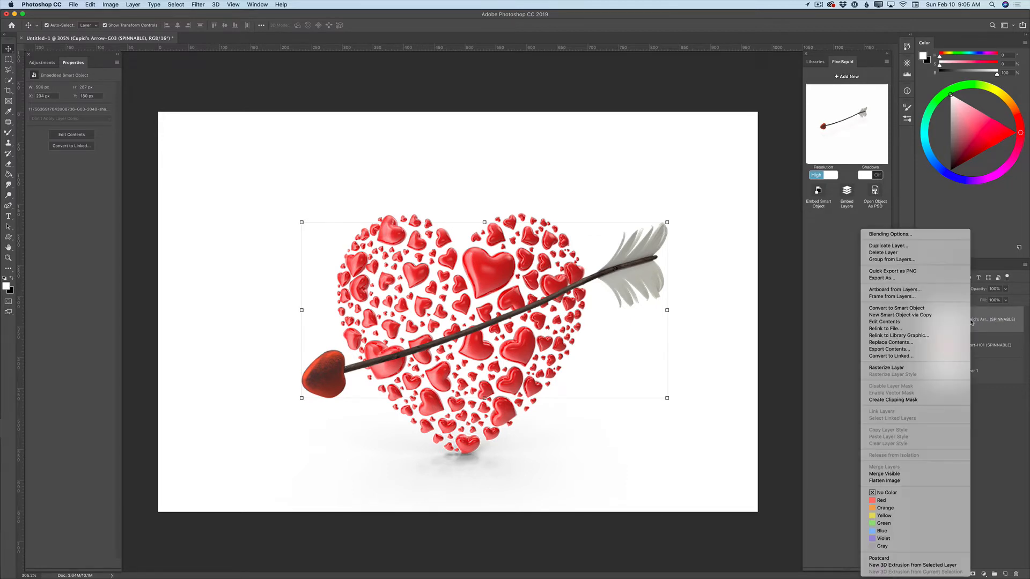
left_click(882, 369)
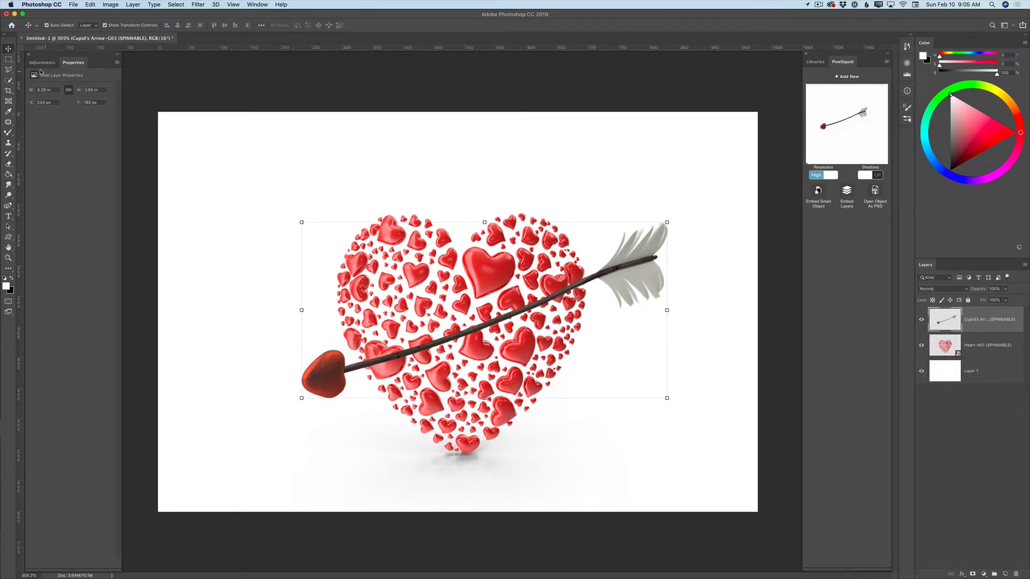
Split the feathered half of the arrow onto its own layer by copying, clearing and pasting a rectangular marquee selection.
left_click(9, 59)
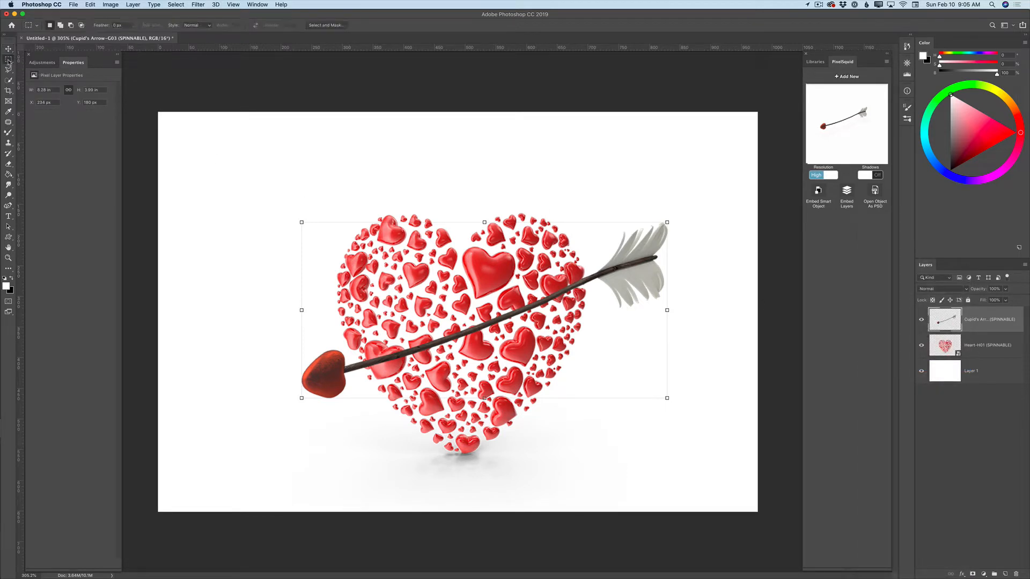
left_click(32, 59)
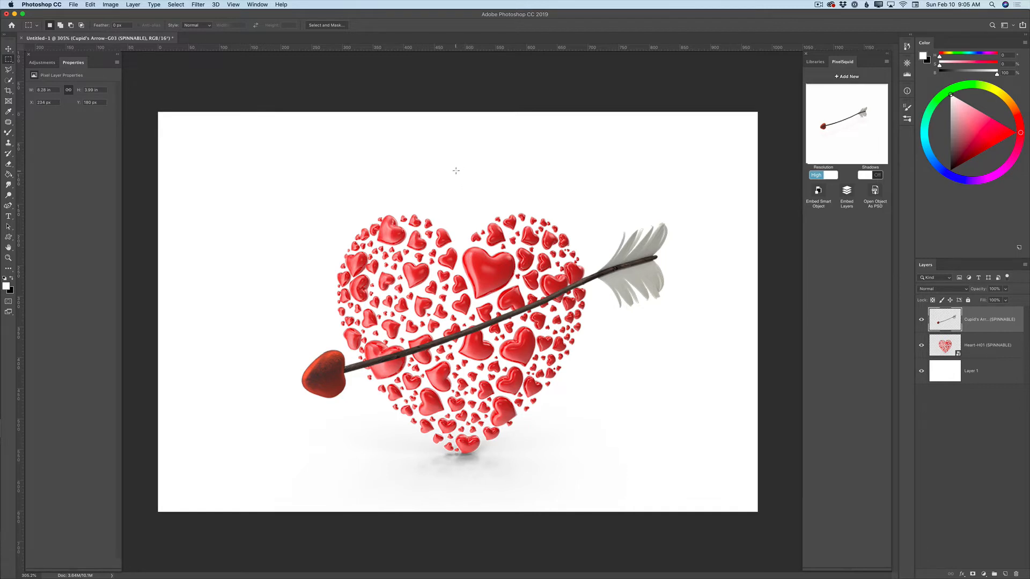
left_click_drag(456, 171, 731, 370)
left_click(89, 4)
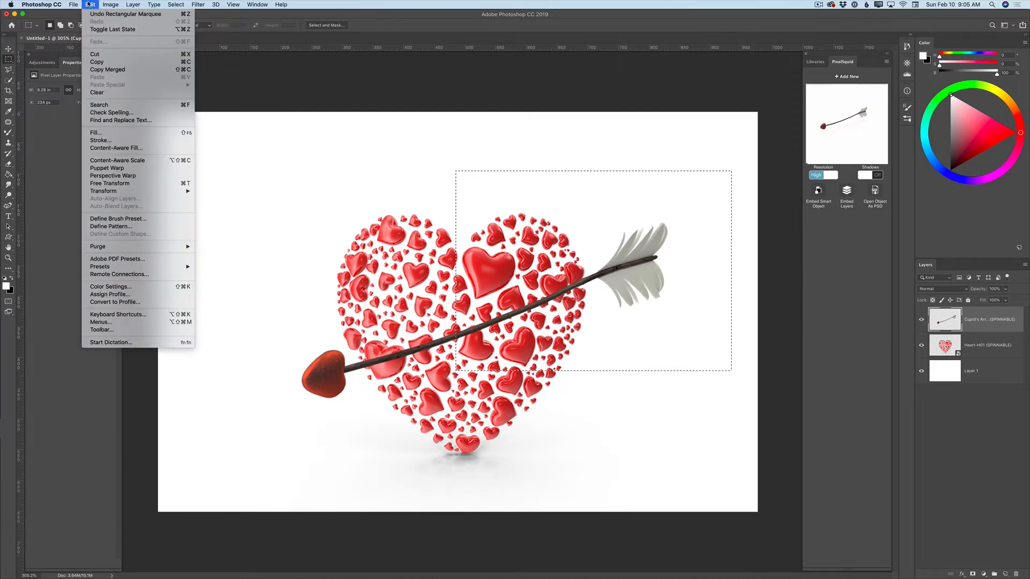
left_click(103, 61)
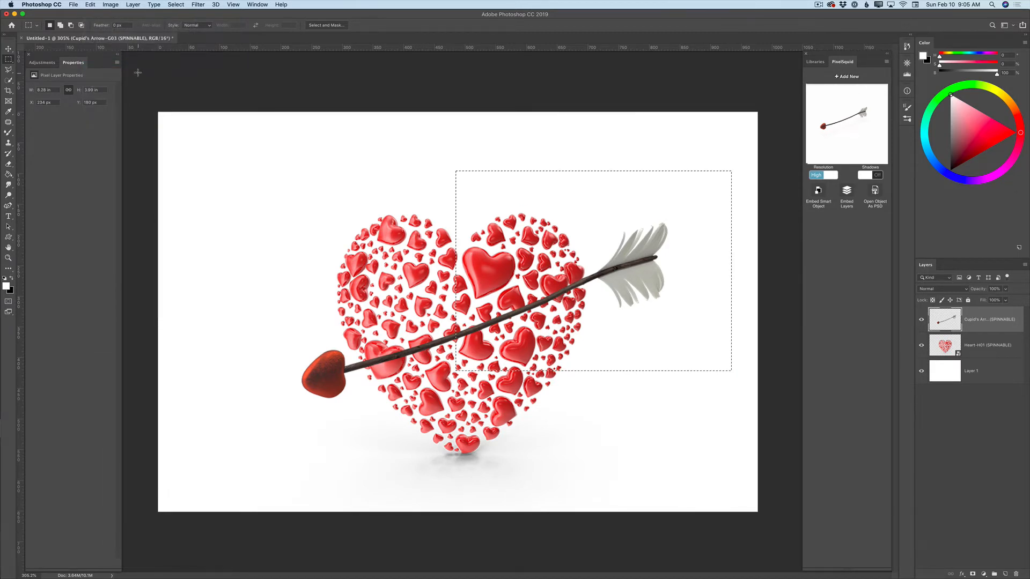
key("Delete")
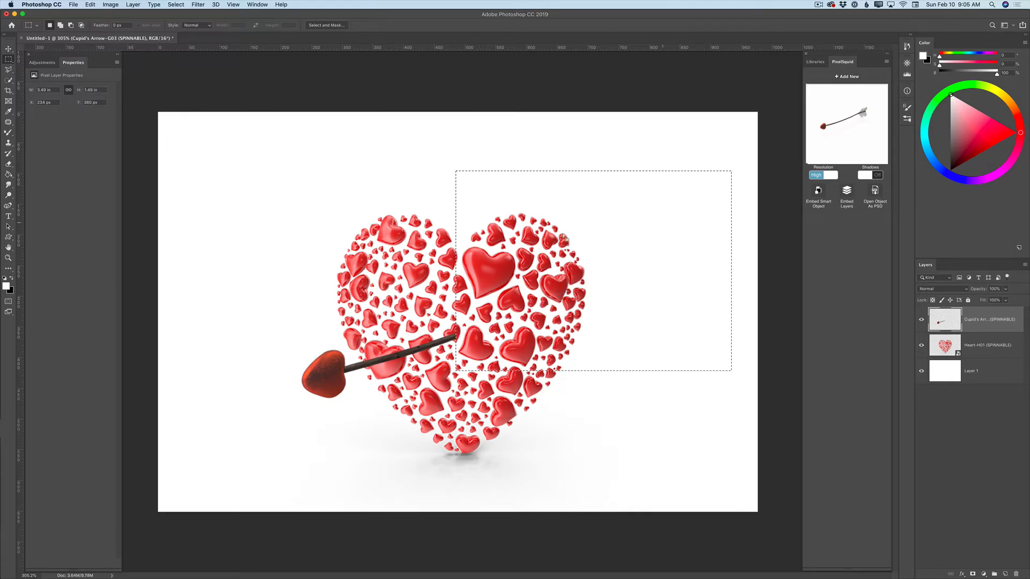
left_click(90, 4)
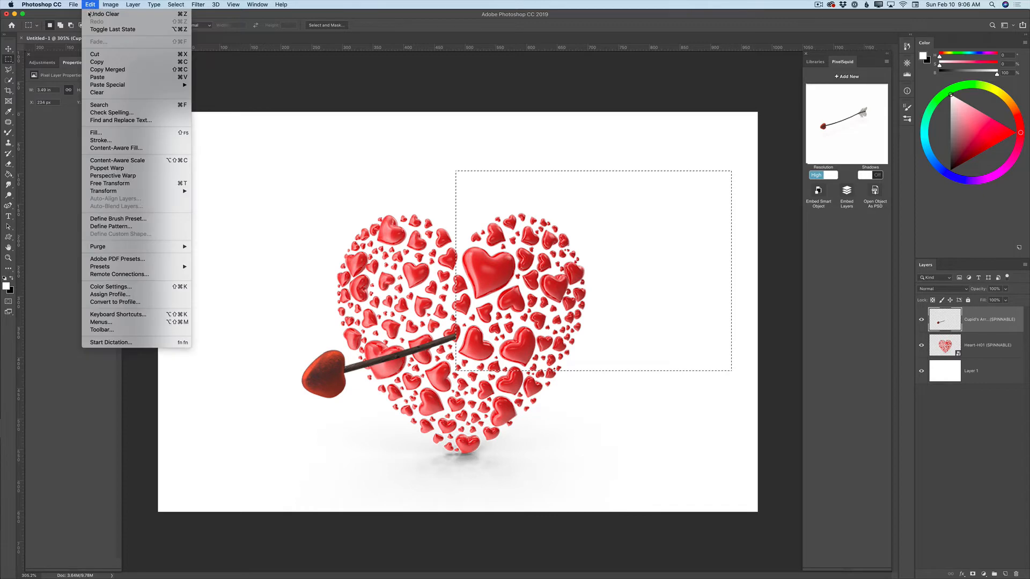
left_click(107, 78)
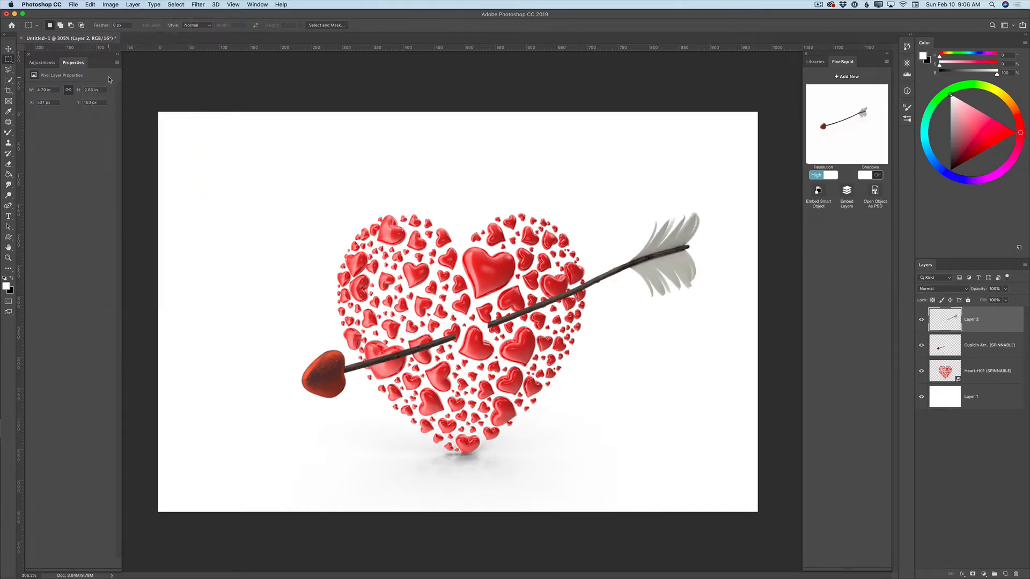
Place the feathered arrow half's layer beneath the heart layer and realign its shaft with the arrowhead half.
left_click(8, 49)
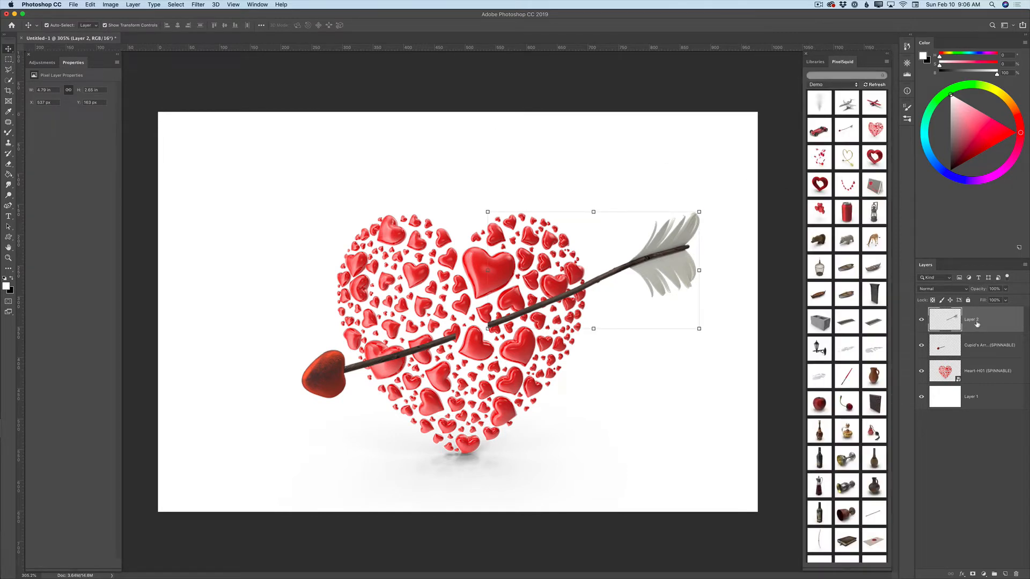
left_click(922, 322)
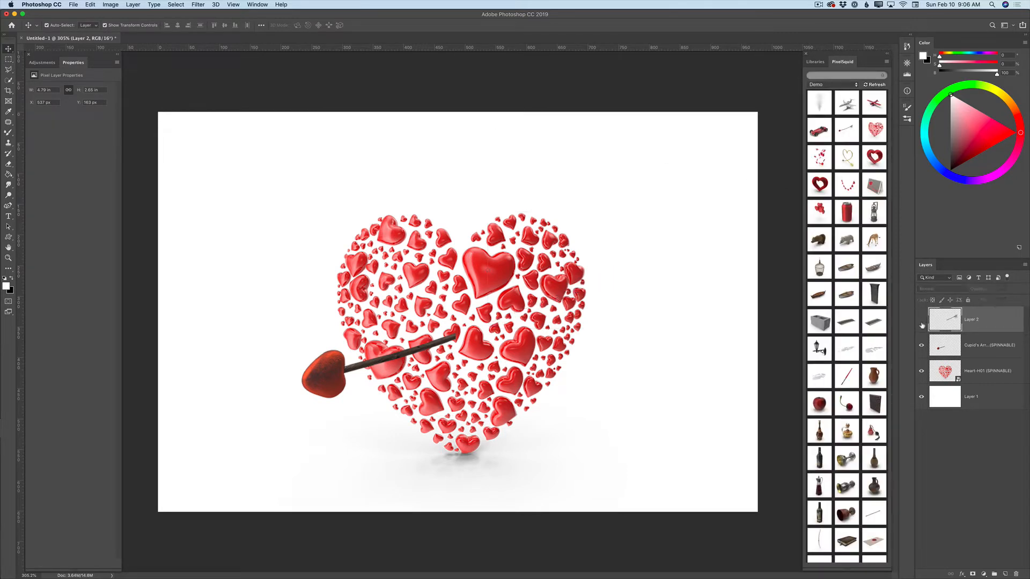
left_click(922, 322)
left_click_drag(974, 325, 968, 374)
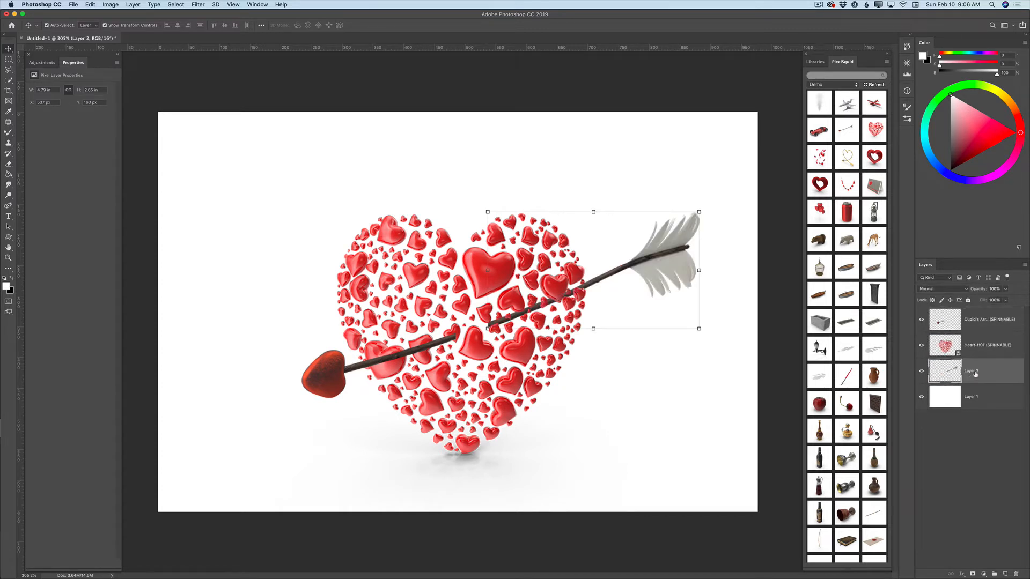
left_click_drag(671, 258, 643, 266)
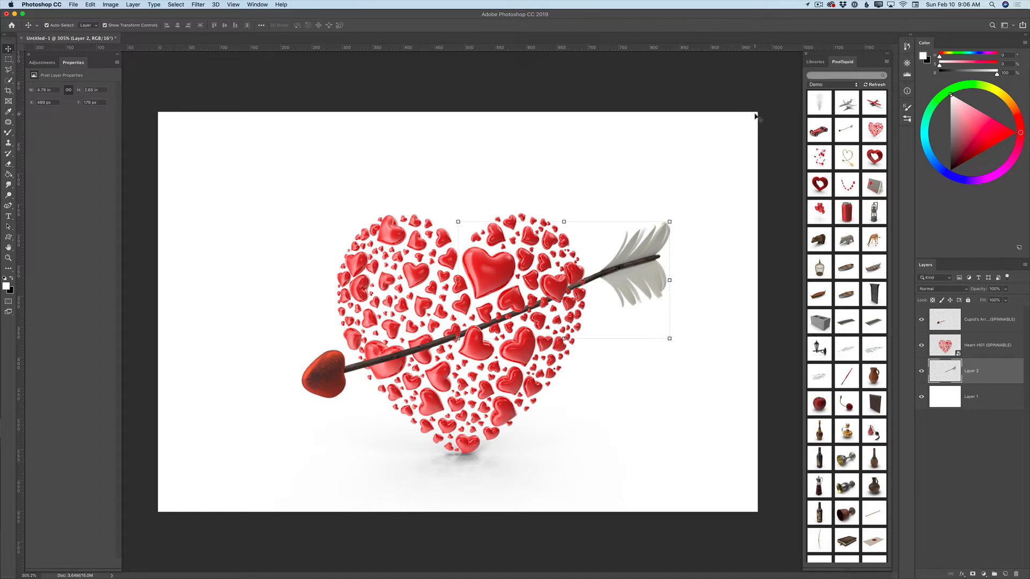
Insert the PixelSquid Rose Petals just above the white background layer and scale them to about 127% beside the arrow's feathers.
left_click(972, 400)
left_click(923, 398)
left_click(922, 397)
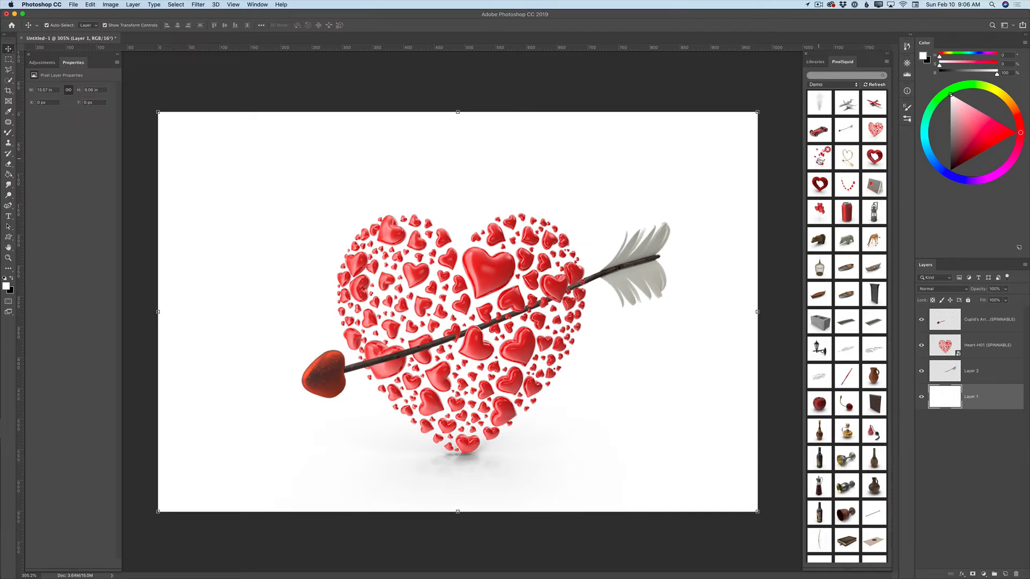
left_click(820, 161)
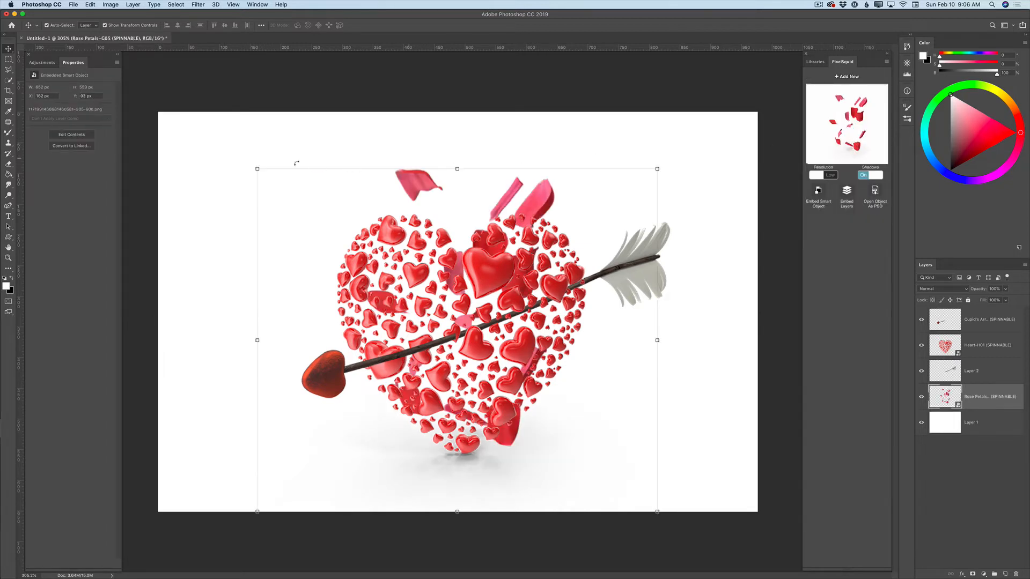
left_click(257, 170)
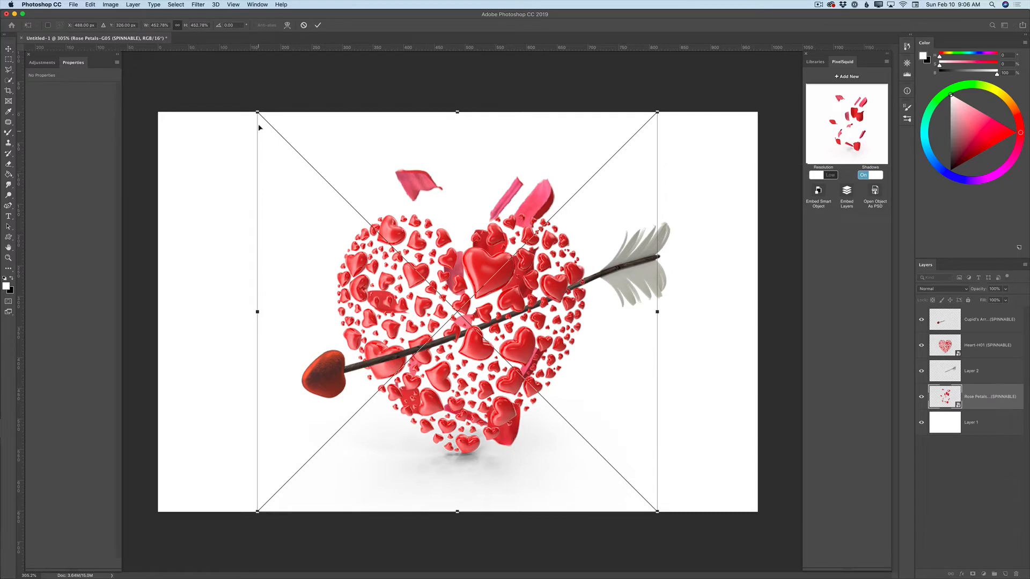
left_click_drag(258, 113, 539, 411)
left_click_drag(608, 444, 606, 258)
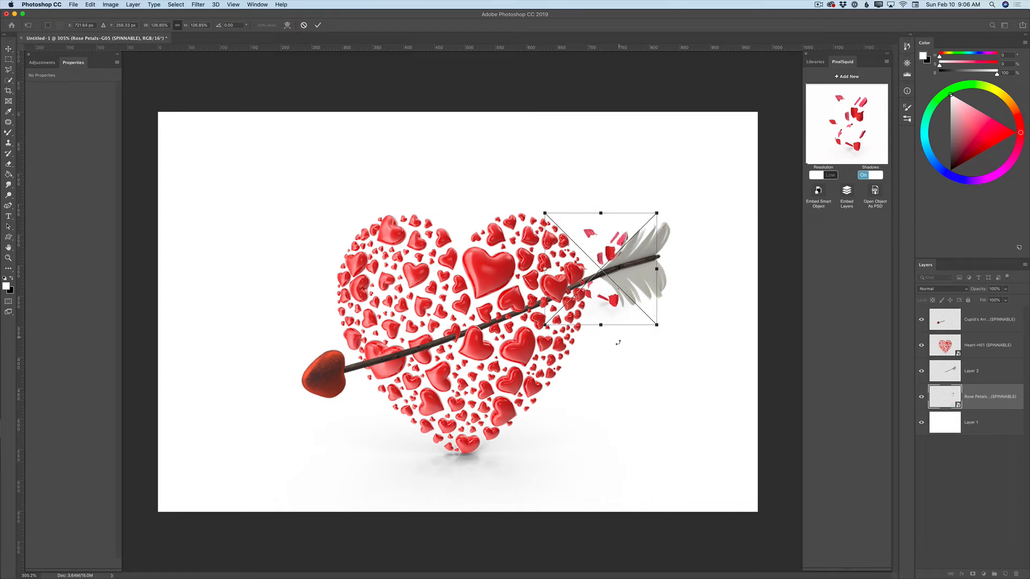
left_click(317, 25)
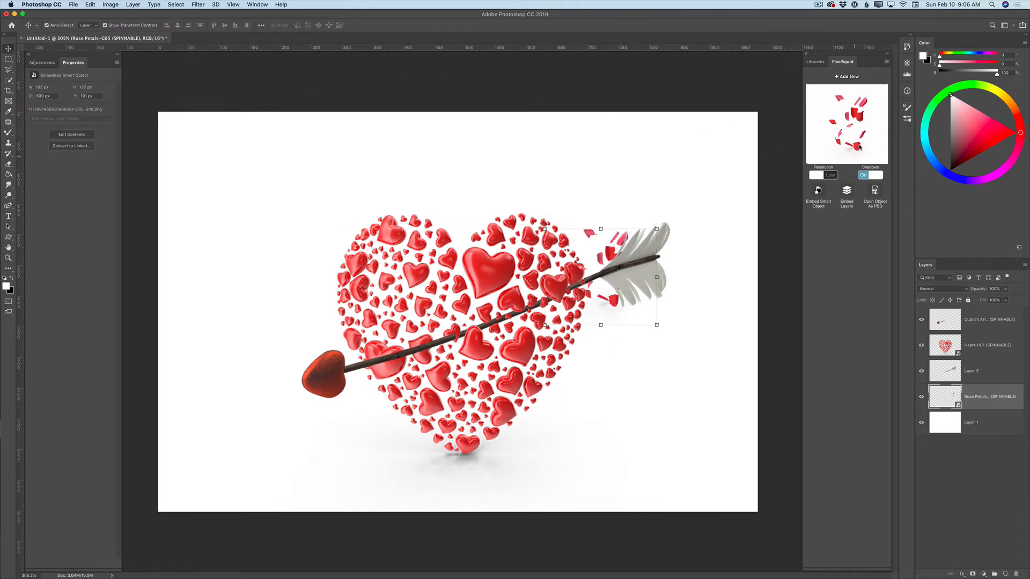
Switch the rose petals to high resolution without a shadow and put a duplicate of them at the top of the layer stack.
left_click(862, 176)
left_click(831, 176)
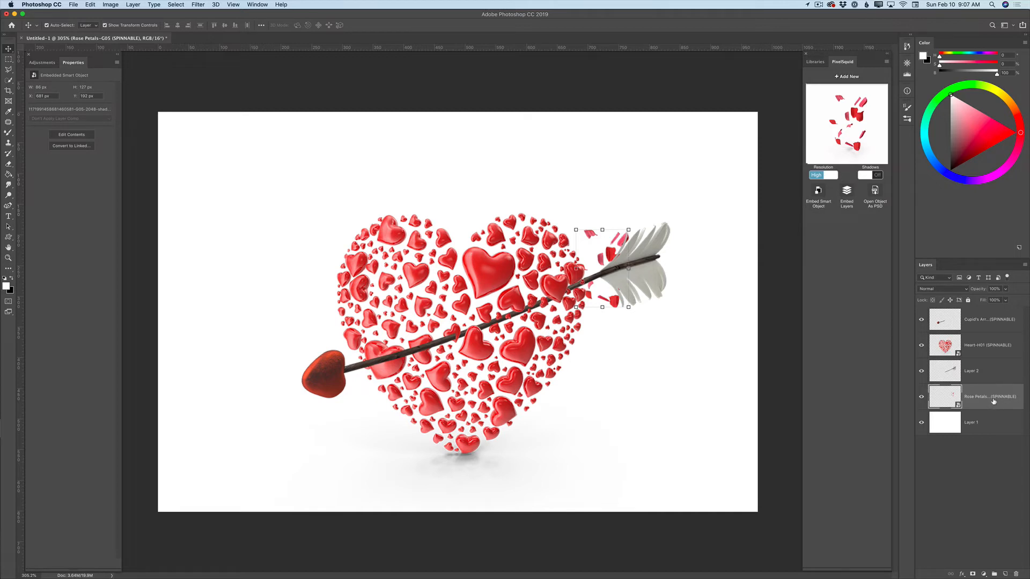
left_click_drag(994, 401, 1005, 574)
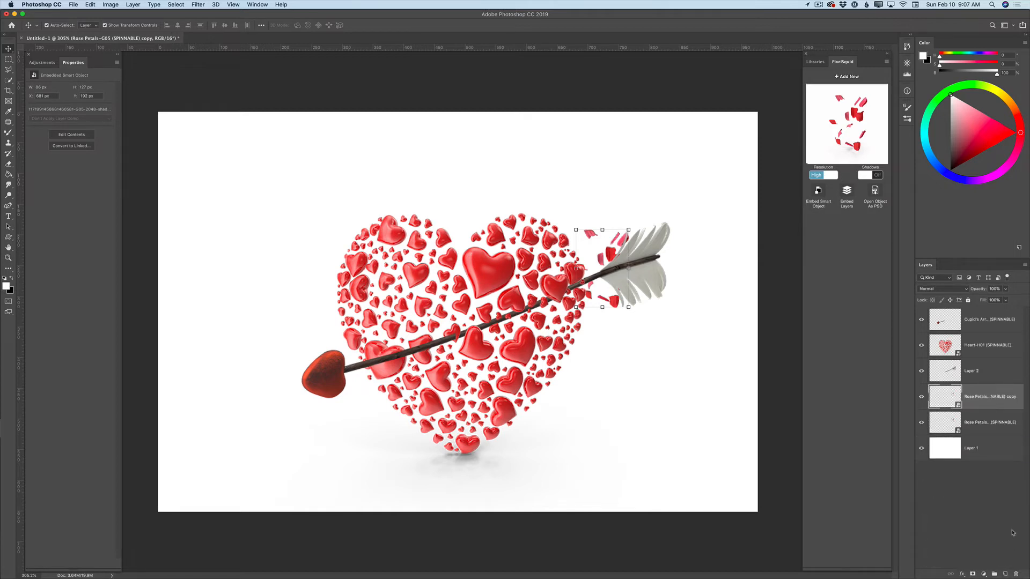
left_click_drag(980, 398, 989, 314)
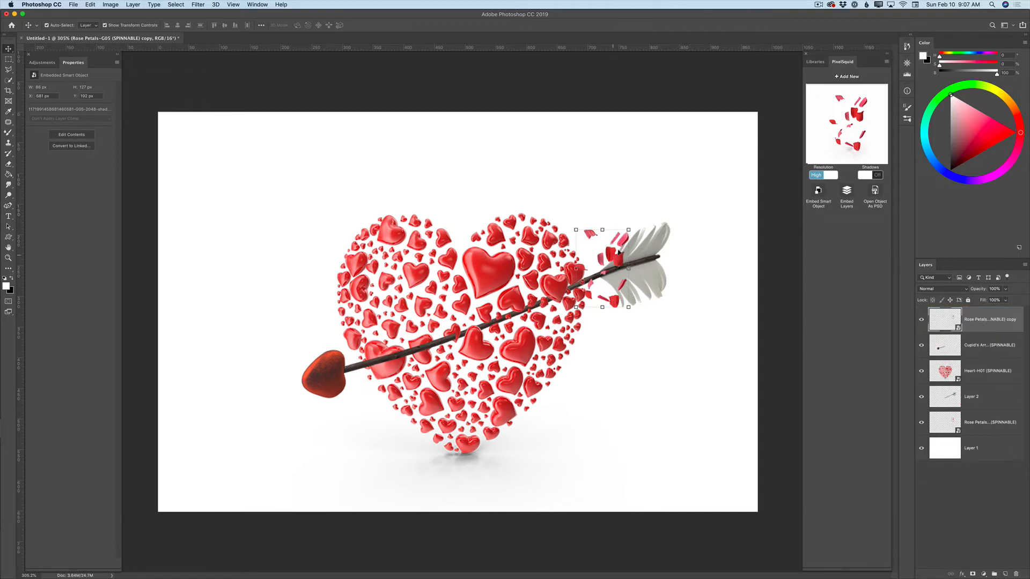
Move the duplicated rose petals from the arrow's feathers so they scatter around the arrowhead.
left_click_drag(576, 229, 349, 348)
left_click(318, 24)
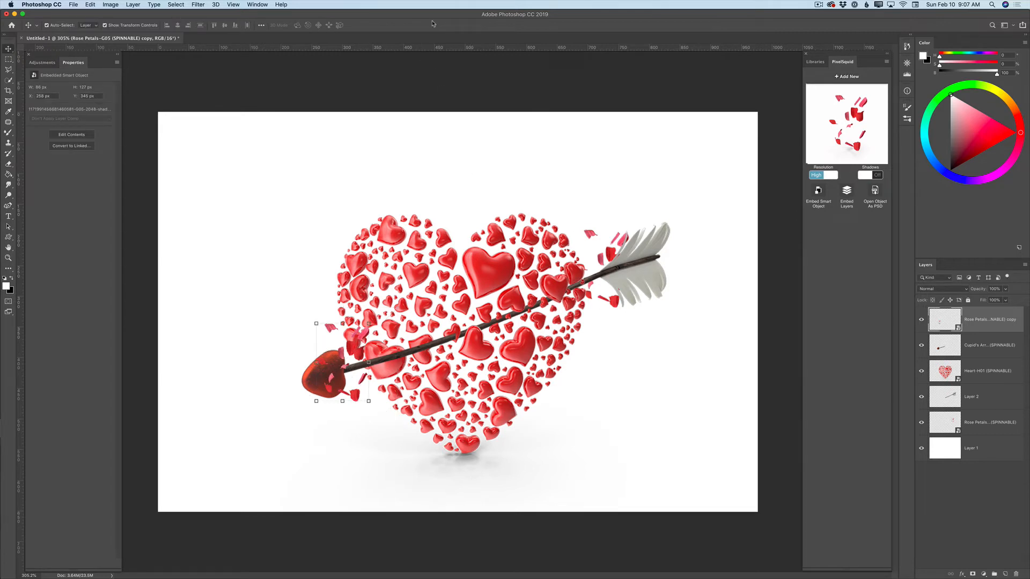
Add another PixelSquid Rose Petals object on top of the stack and shrink it to about 107 px wide beneath the heart's tip.
left_click(849, 77)
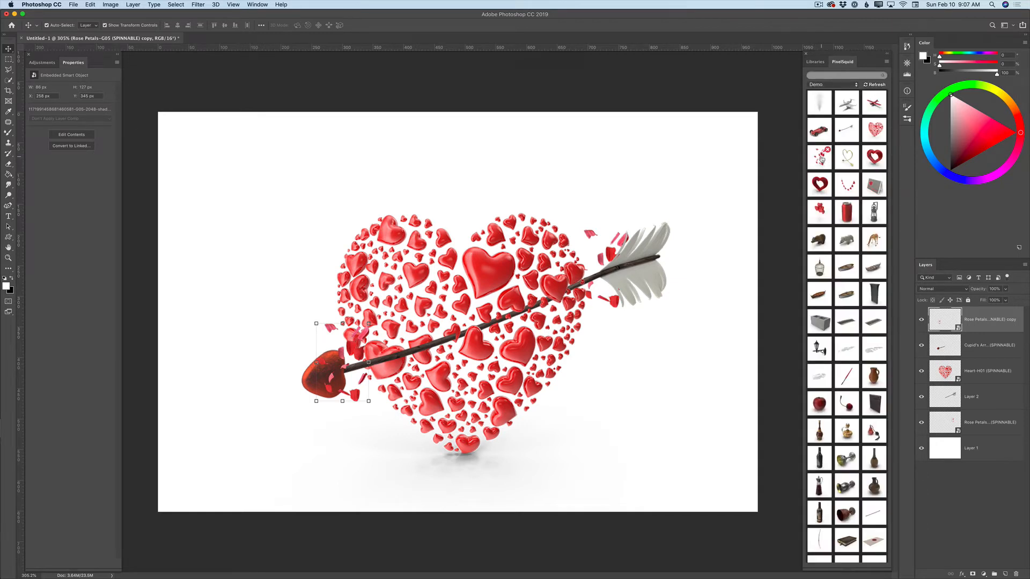
mouse_move(820, 156)
left_click(818, 161)
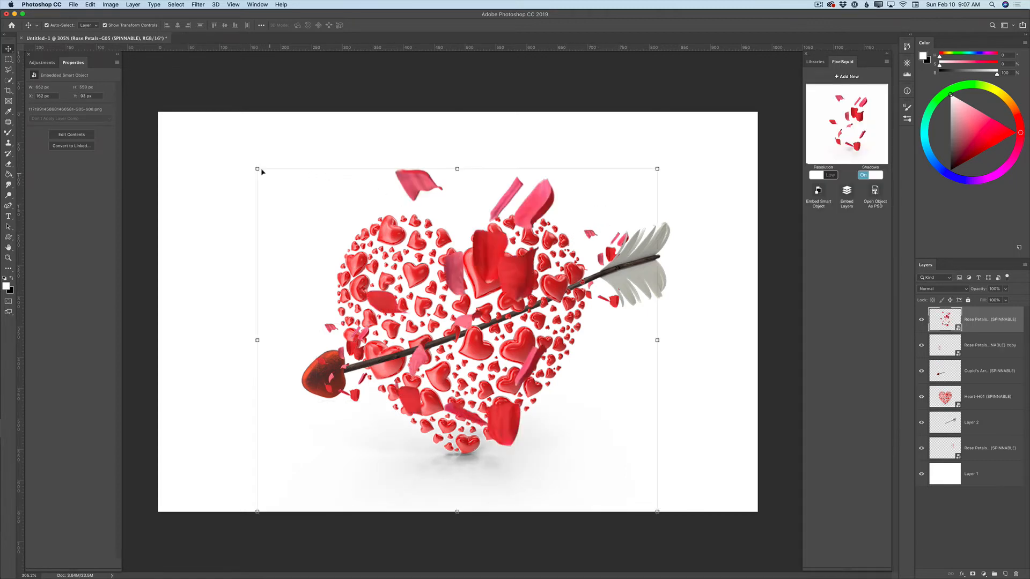
left_click(258, 168)
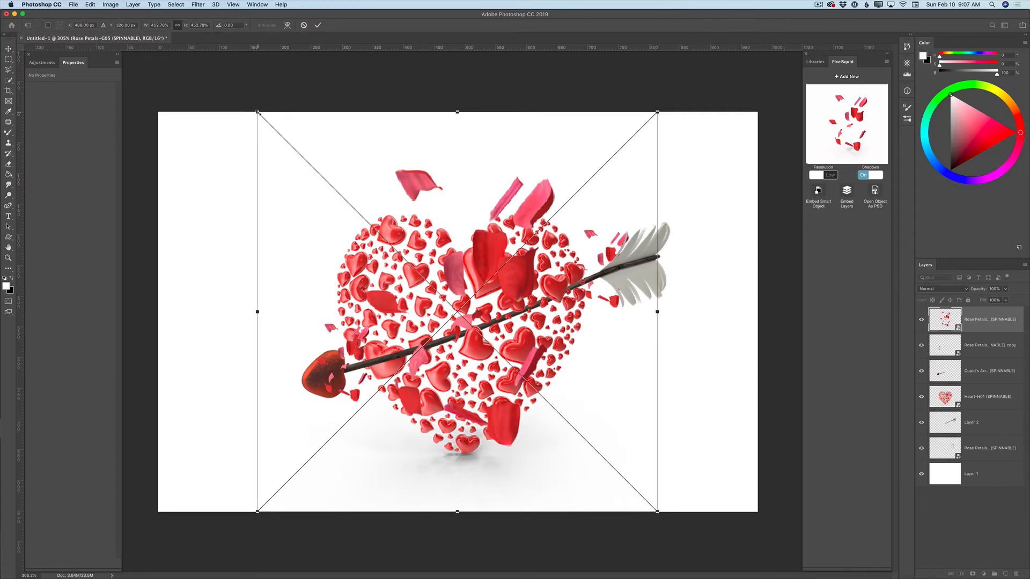
left_click_drag(258, 113, 459, 425)
left_click(318, 25)
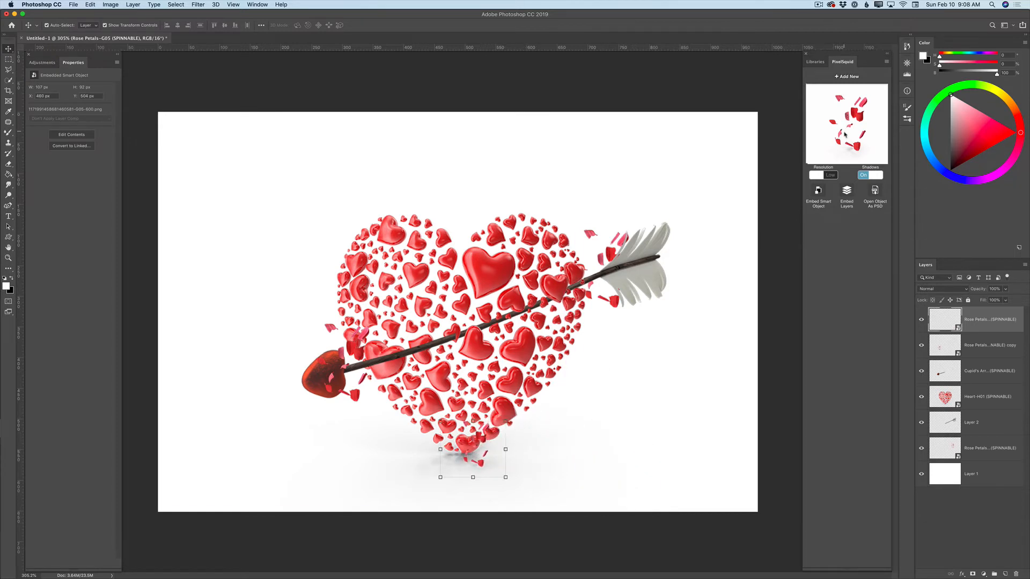
Spin the new petals to a different angle, switch them to high resolution, and scale them to 32.77% beside the heart's tip.
left_click_drag(848, 140, 832, 114)
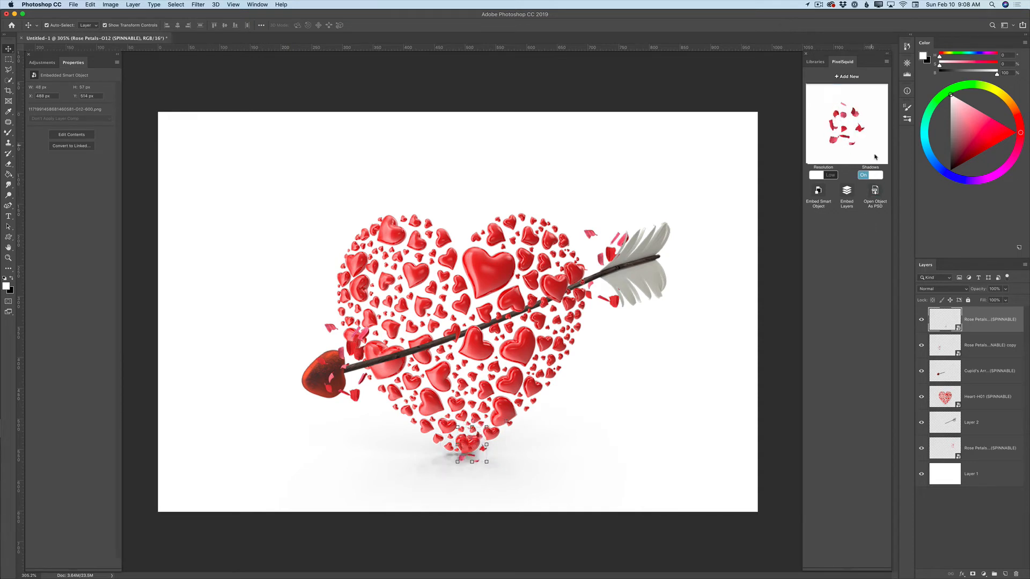
left_click(830, 177)
left_click_drag(486, 462, 506, 470)
left_click_drag(523, 417, 557, 383)
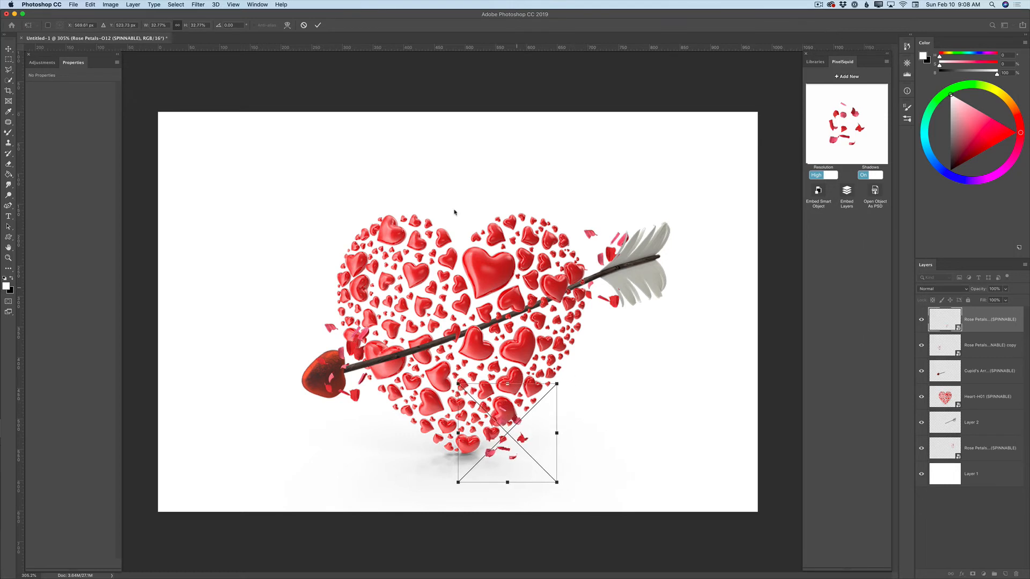
left_click(318, 26)
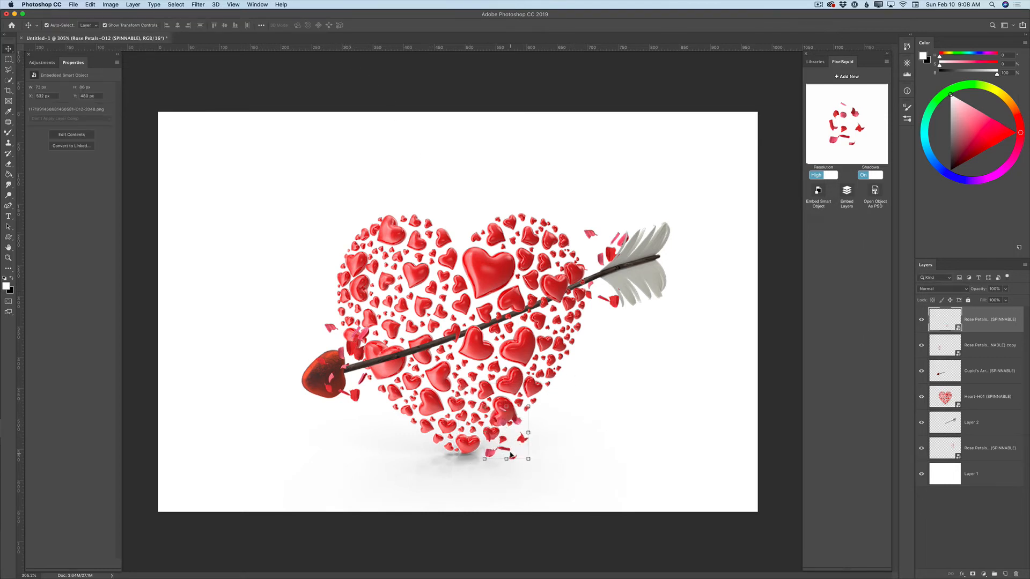
mouse_move(510, 454)
left_mouse_down()
mouse_move(490, 450)
mouse_move(491, 465)
mouse_move(526, 462)
left_mouse_up()
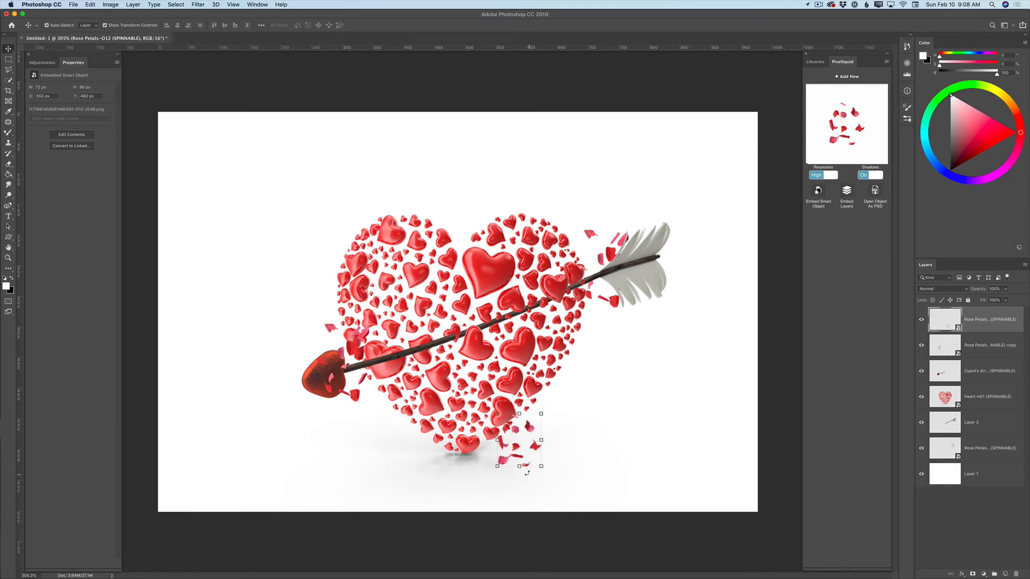
Flatten the petals vertically to about 19% height and place them on the ground under the heart's tip.
left_click(519, 467)
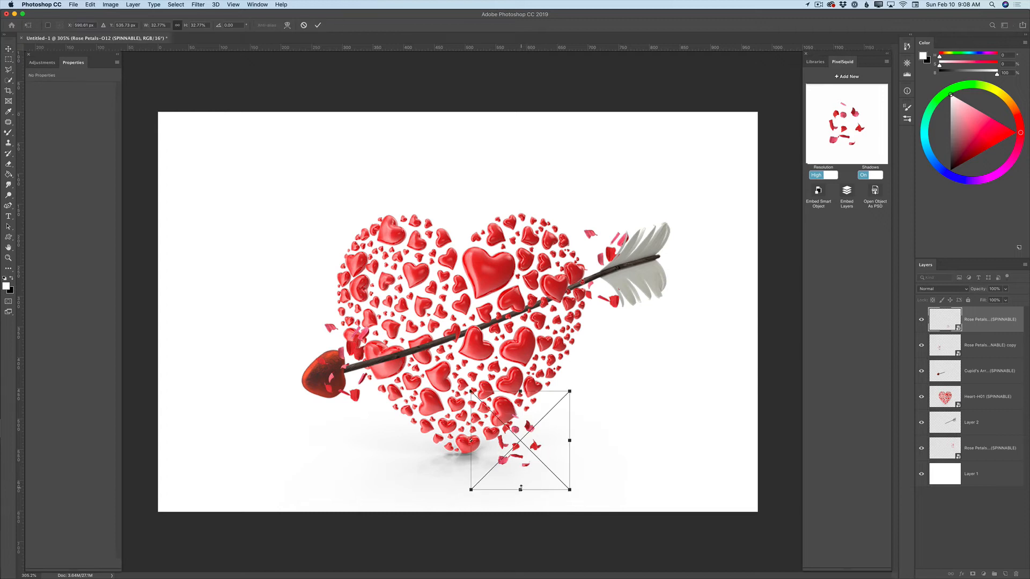
left_click_drag(521, 490, 501, 457)
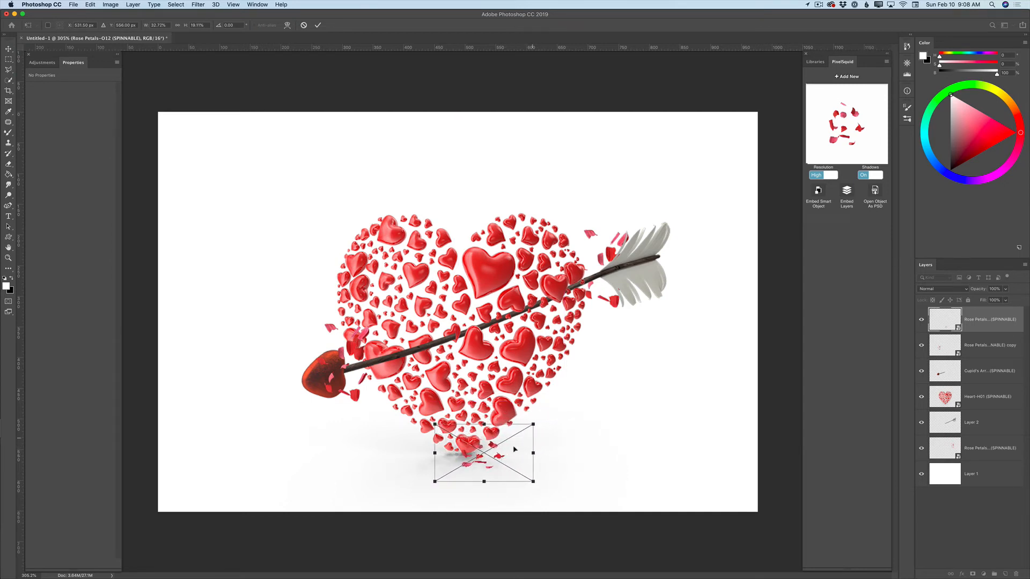
left_click(318, 25)
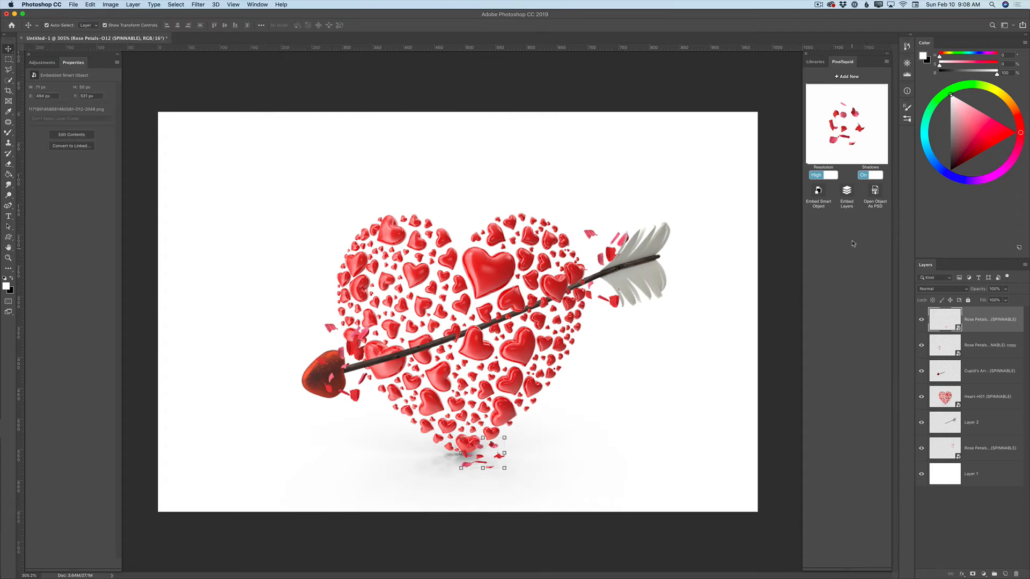
Duplicate the flattened petals, move the copy's layer just above Layer 1, and shift it to the other side of the heart's tip.
left_click_drag(981, 322, 1006, 574)
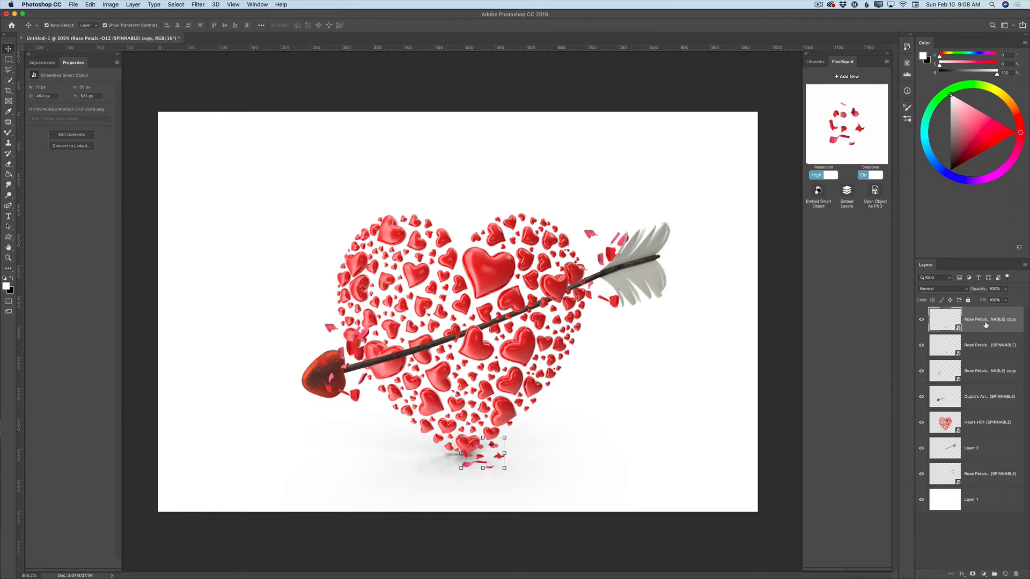
left_click_drag(989, 321, 972, 489)
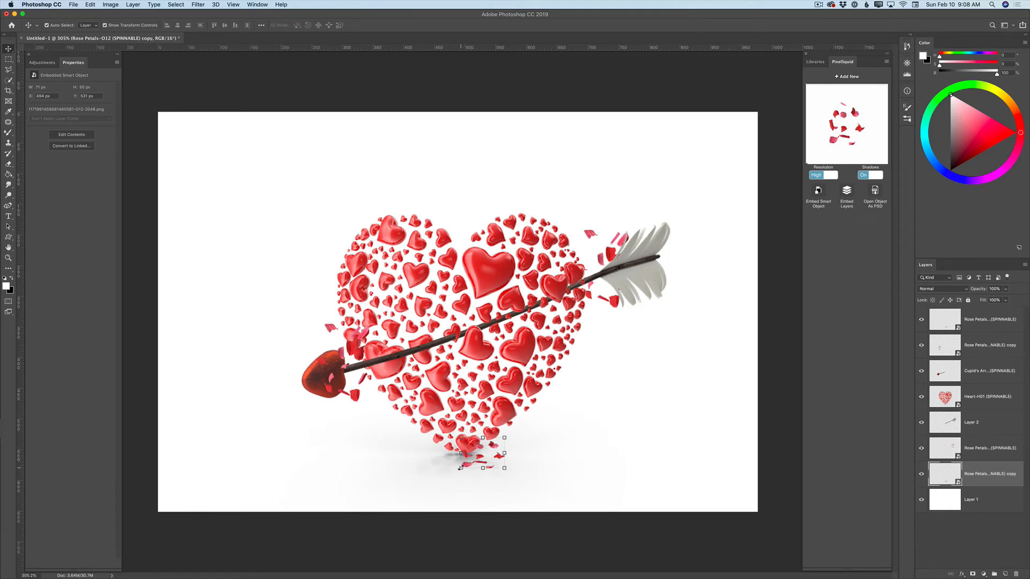
left_click_drag(460, 467, 420, 466)
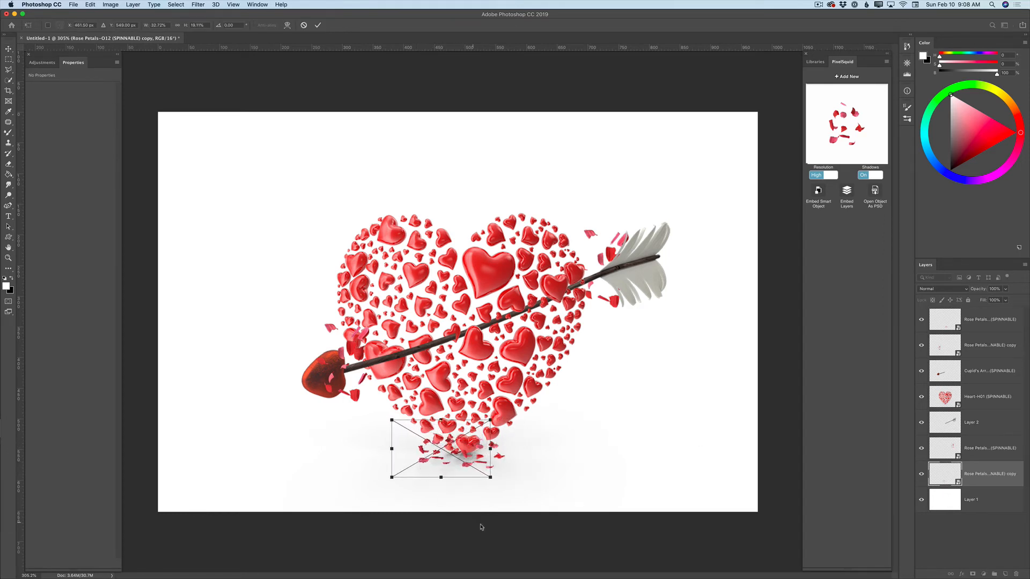
left_click(318, 25)
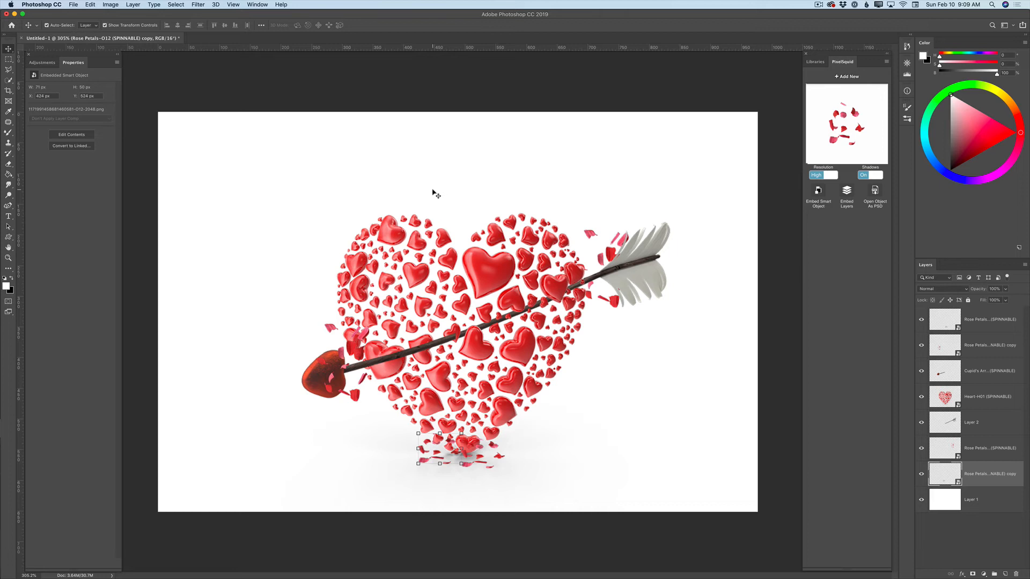
Fill the white background Layer 1 with red #990000 using the Paint Bucket tool.
left_click(983, 501)
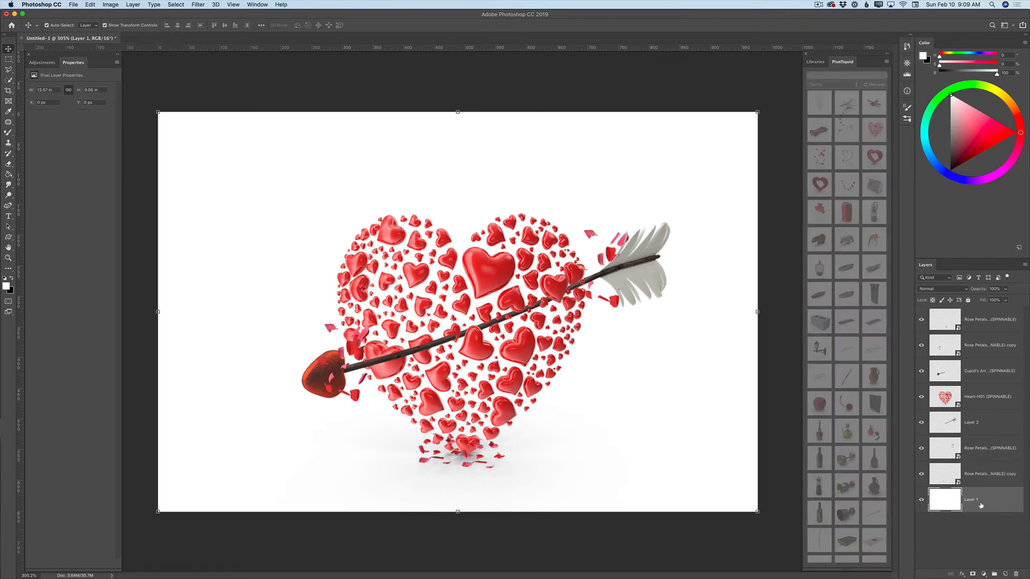
left_click(6, 286)
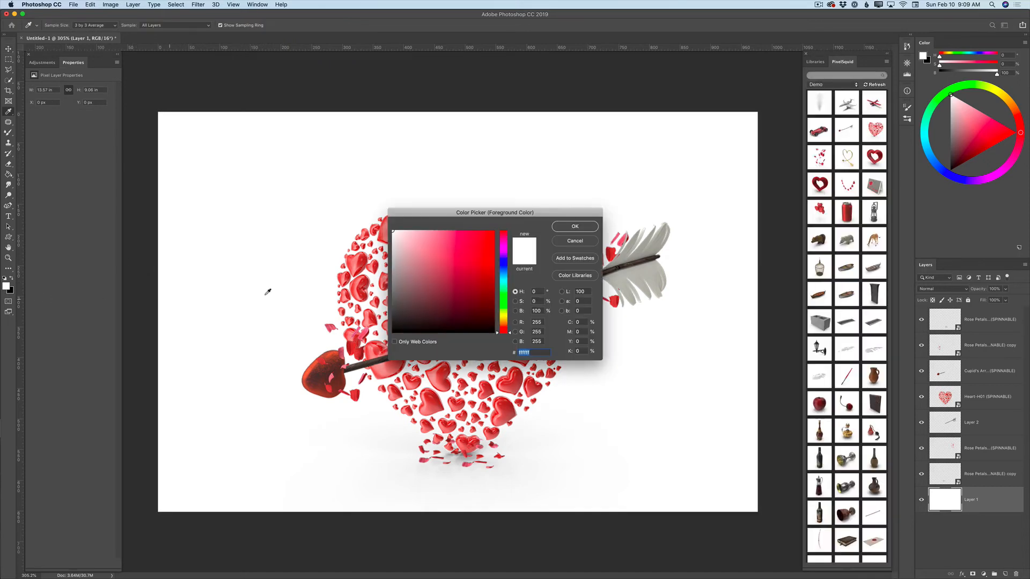
left_click(487, 292)
left_click_drag(487, 292, 507, 263)
key("Return")
key("v")
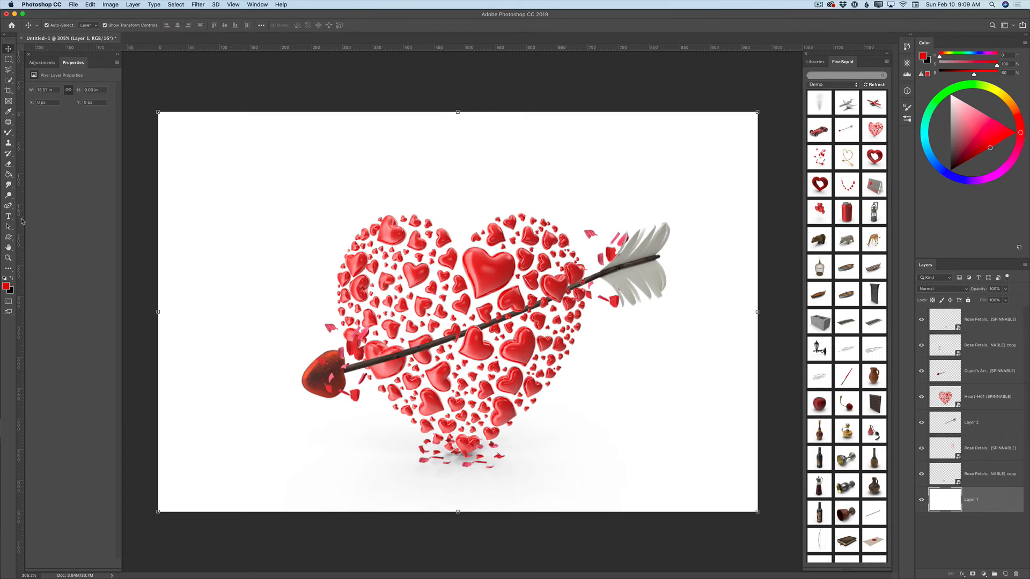
left_click(8, 175)
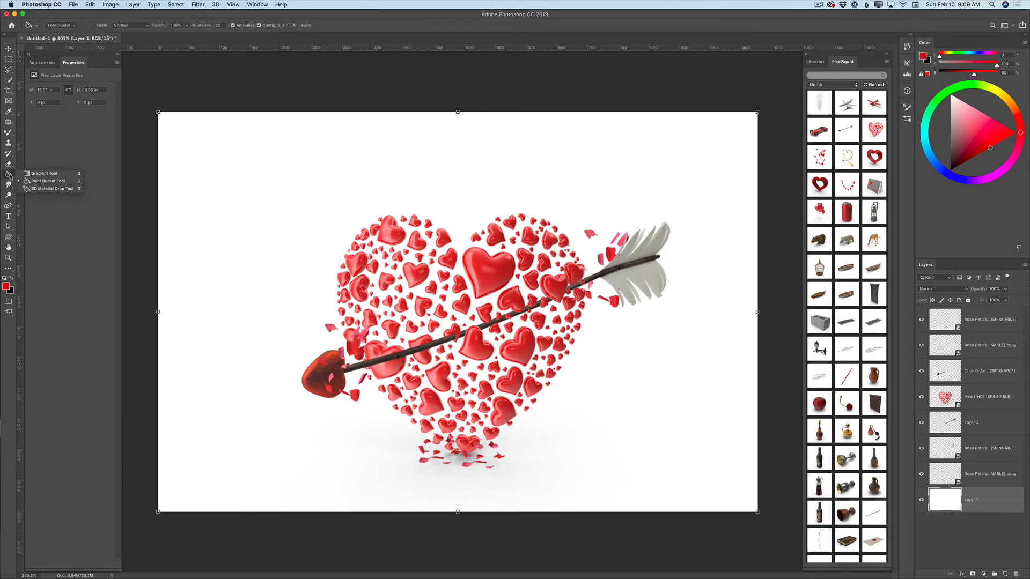
left_click(48, 183)
left_click(224, 219)
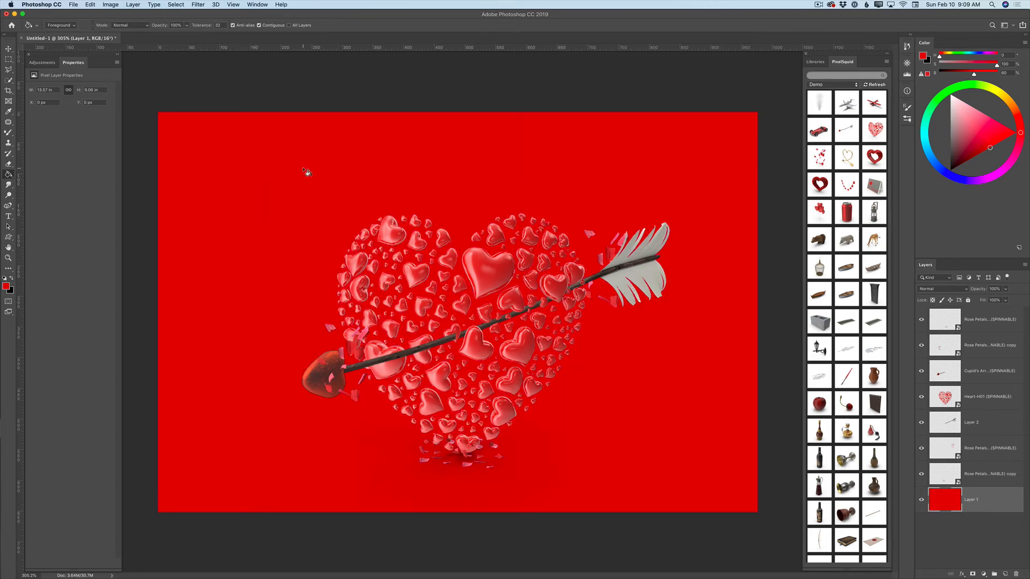
Refill the background layer with progressively darker reds, ending at 98% saturation and 31% brightness.
left_click(7, 286)
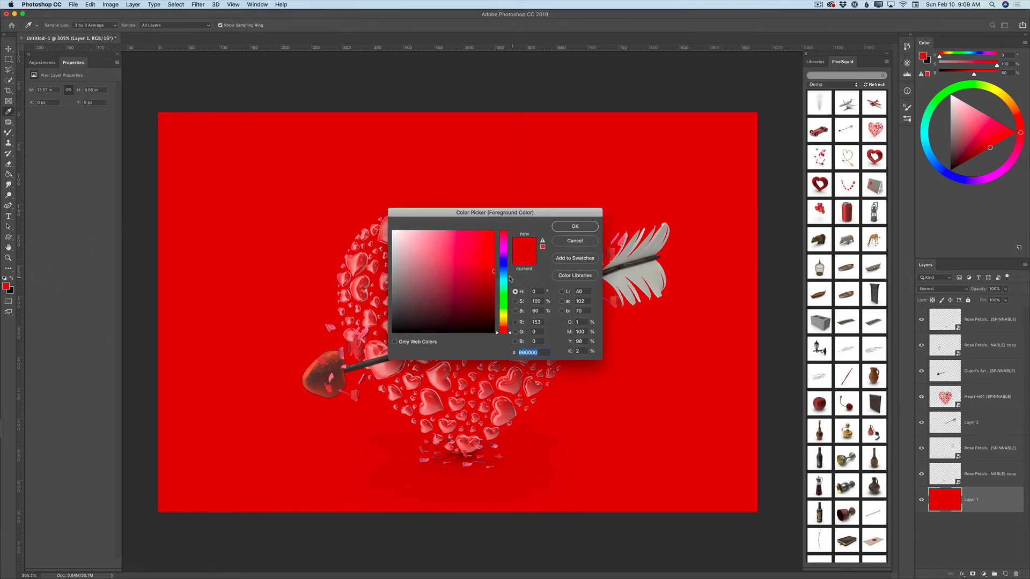
left_click_drag(494, 272, 492, 293)
left_click(568, 227)
left_click(587, 187)
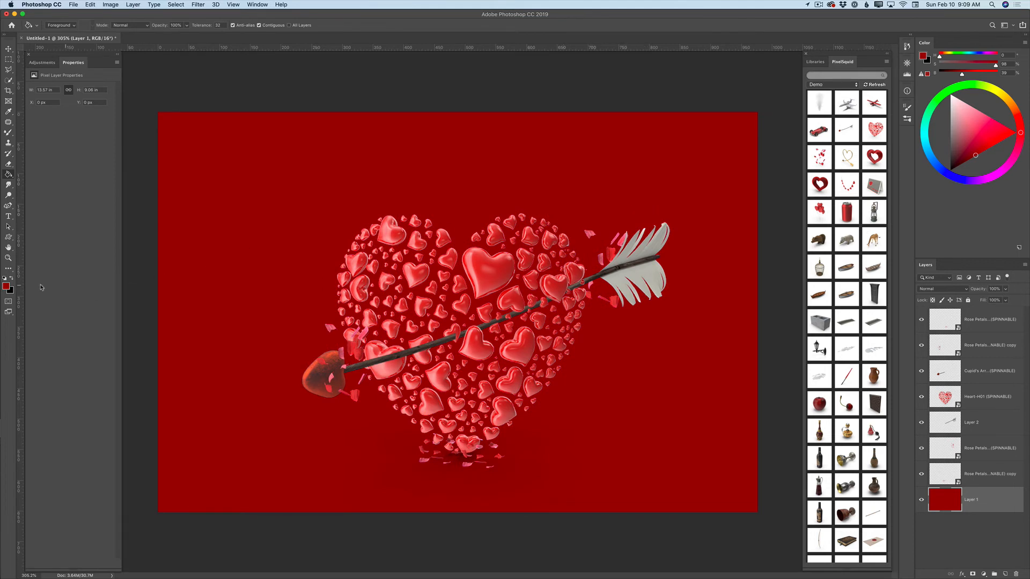
left_click(7, 287)
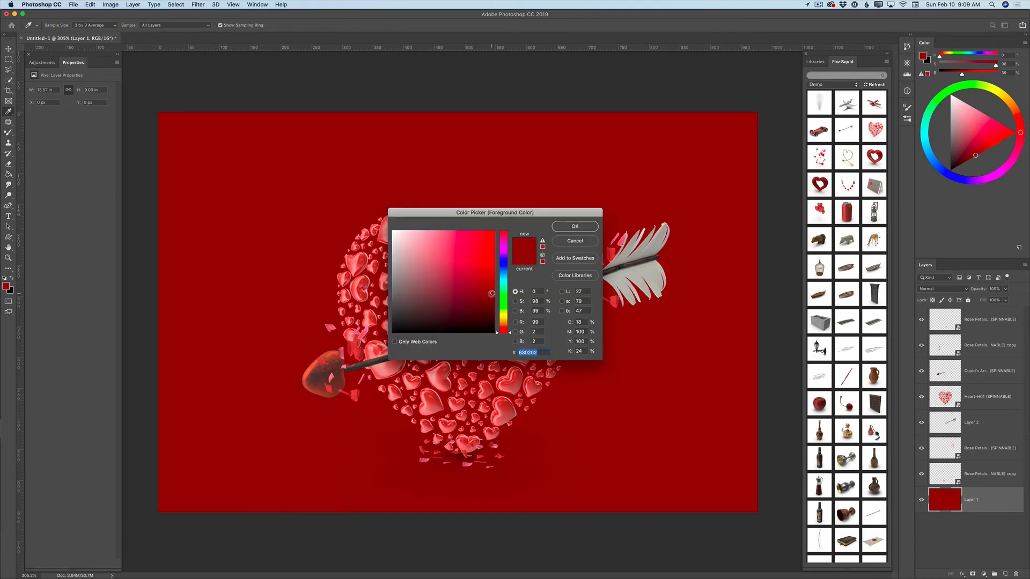
left_click_drag(492, 294, 492, 300)
left_click(563, 228)
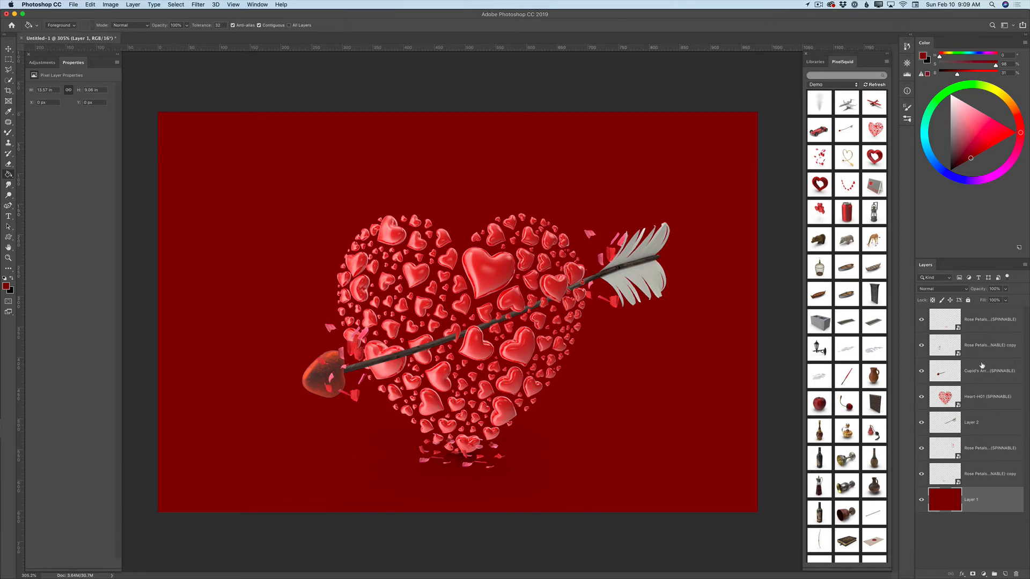
Scale all the heart, arrow and petal layers together to about 121% and center them on the red background.
left_click(977, 319)
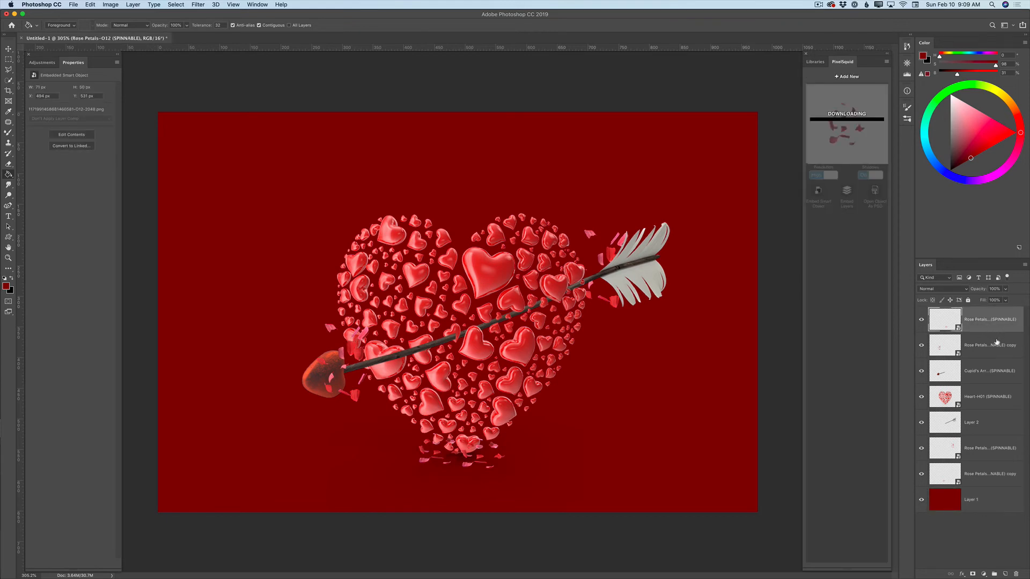
left_click(982, 475, "shift")
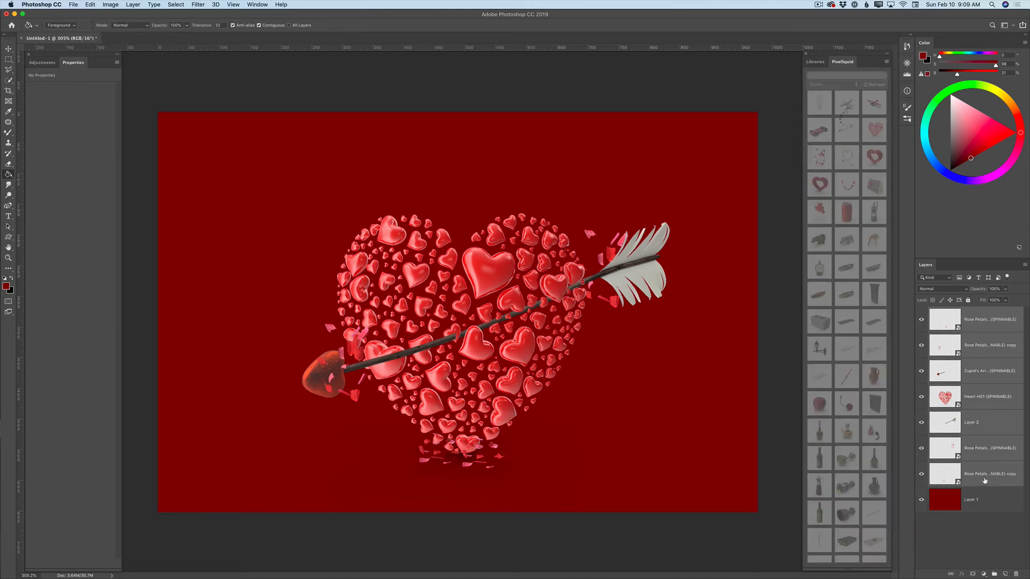
left_click(8, 49)
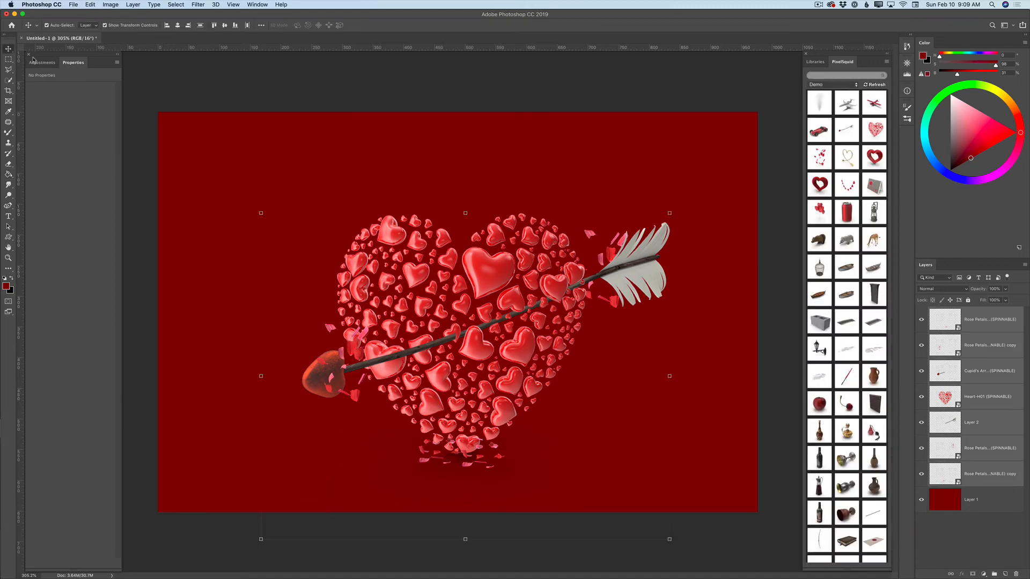
left_click_drag(261, 214, 180, 140)
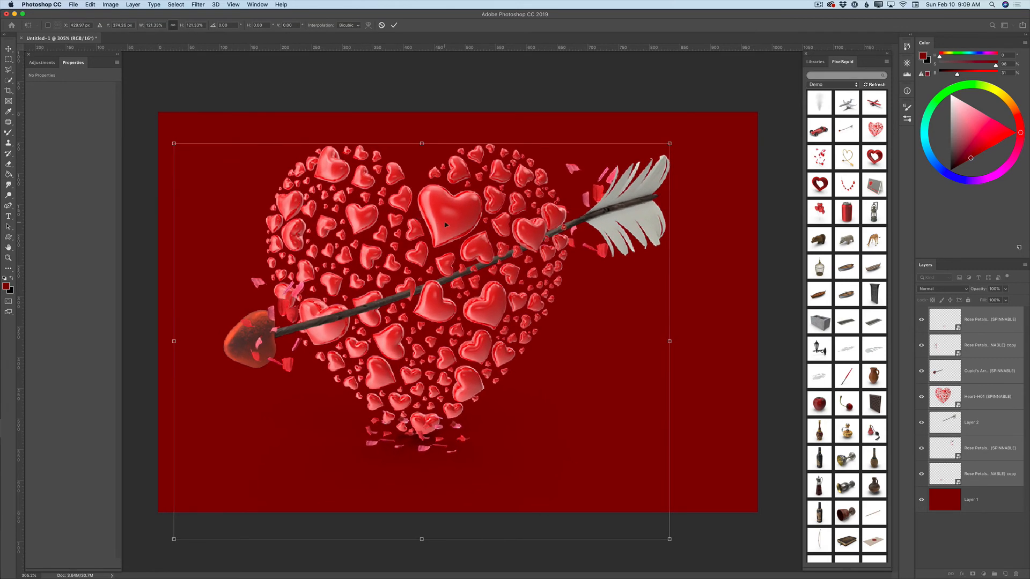
left_click_drag(445, 221, 489, 256)
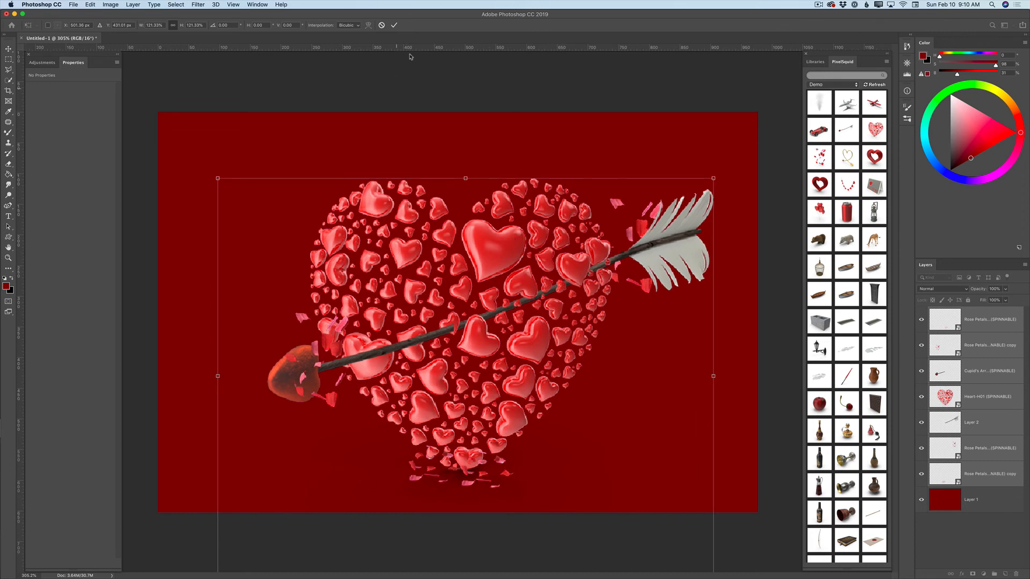
left_click(394, 25)
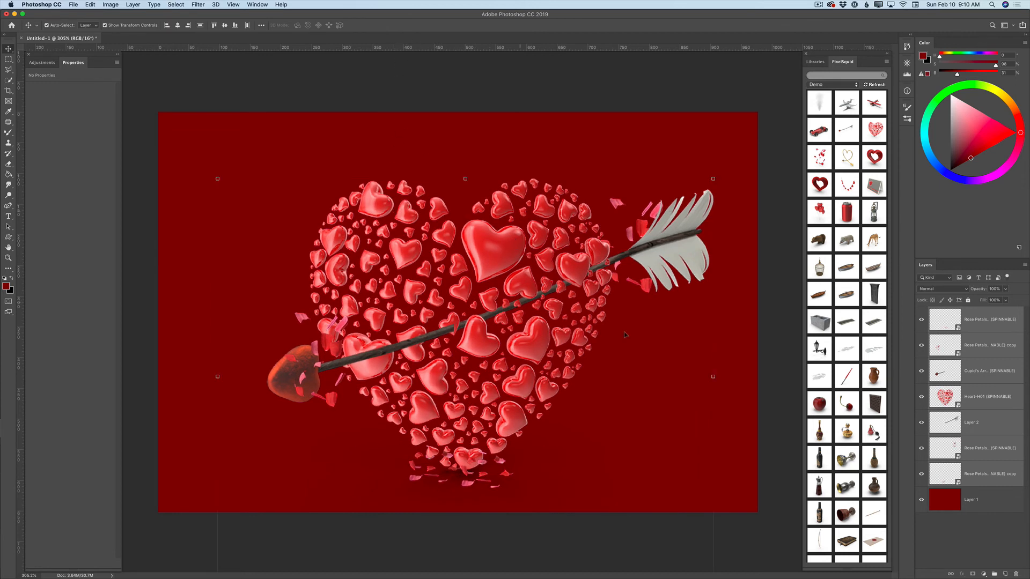
Merge all visible layers into one and duplicate the merged layer.
left_click(1025, 265)
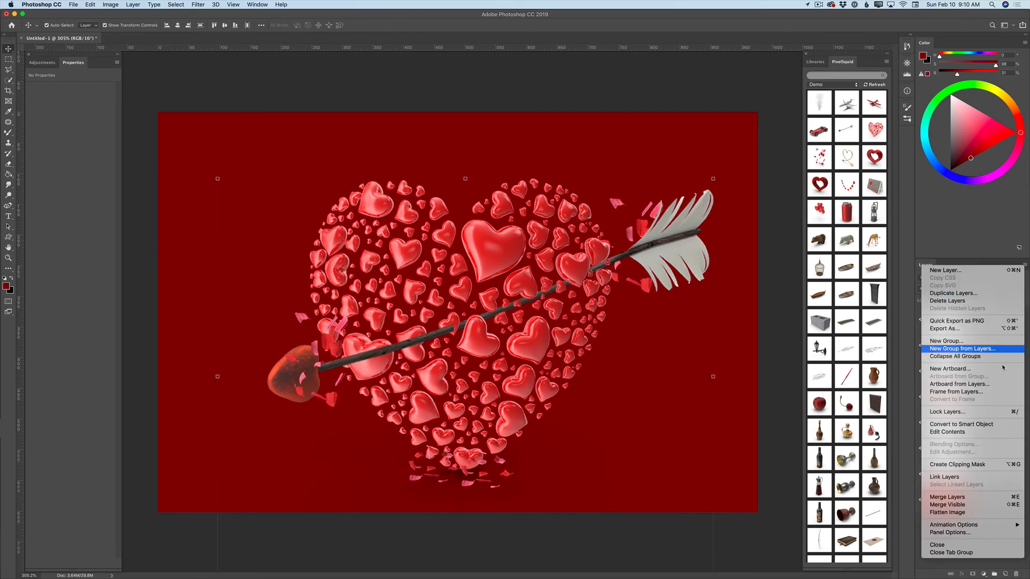
left_click(961, 504)
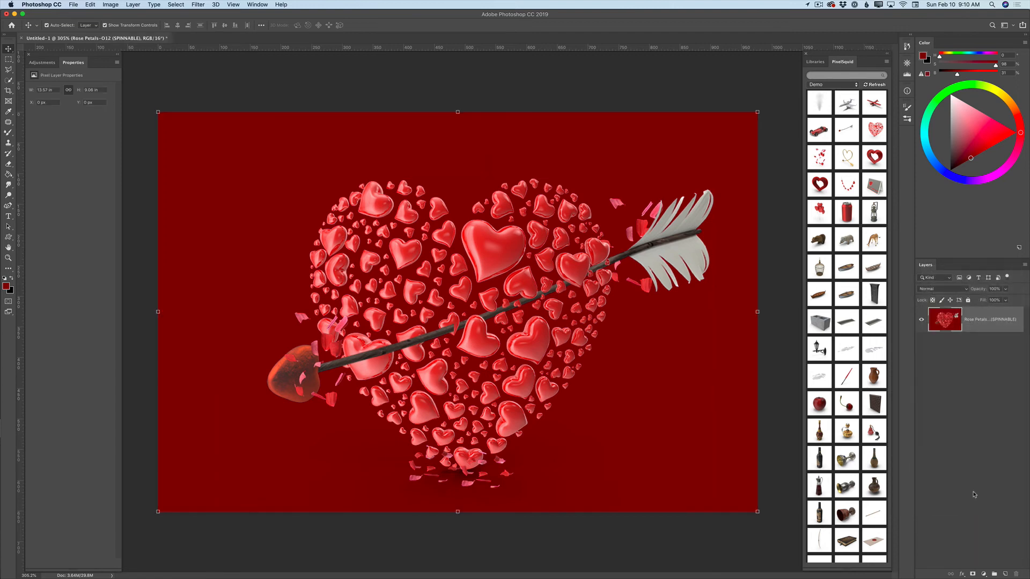
left_click_drag(1002, 318, 1012, 574)
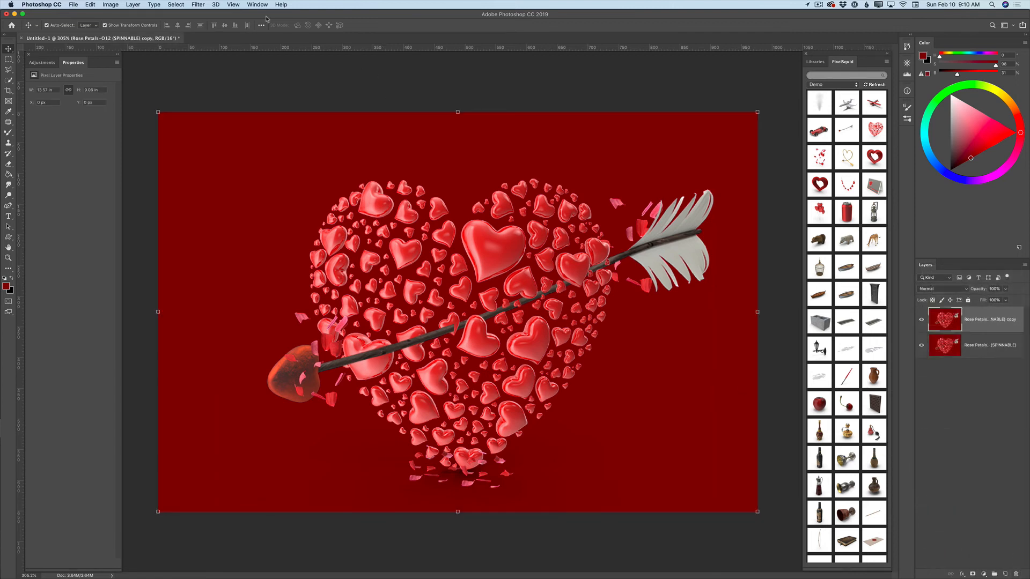
Apply the Camera Raw Filter to the copy with exposure -0.55, contrast +38, highlights -18 and shadows +38, and compare it with the original.
left_click(198, 6)
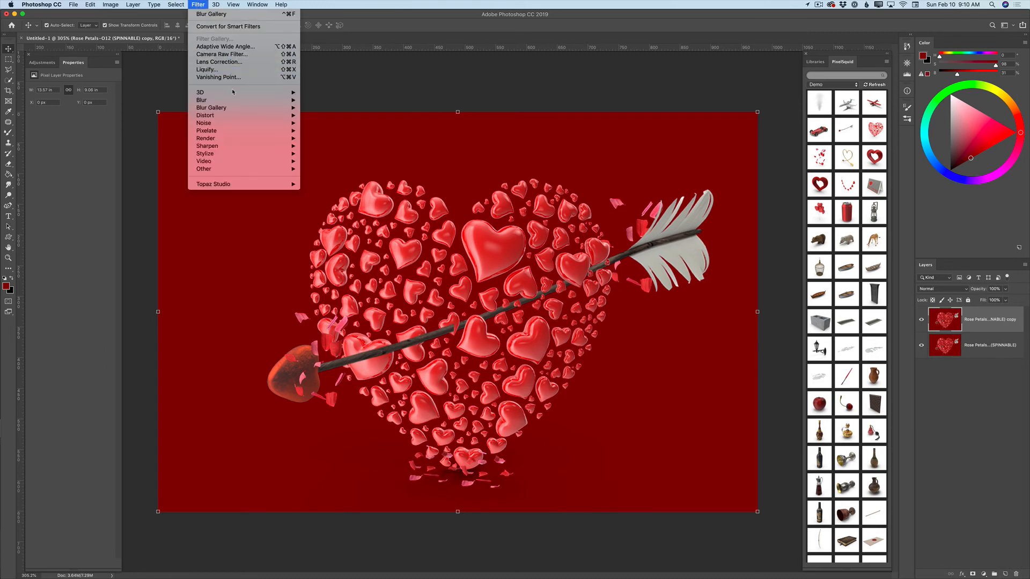
left_click(238, 54)
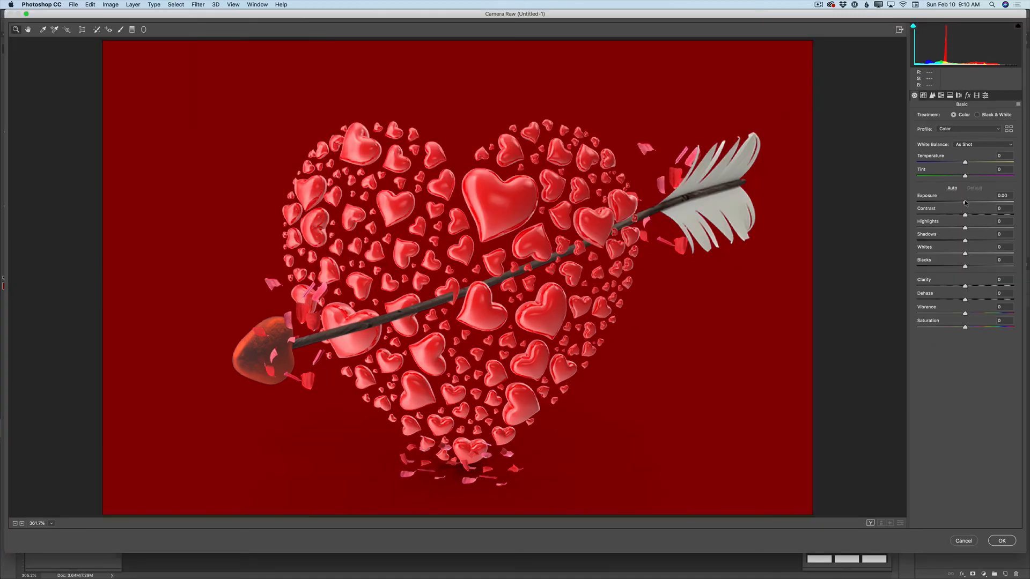
left_click_drag(965, 203, 984, 242)
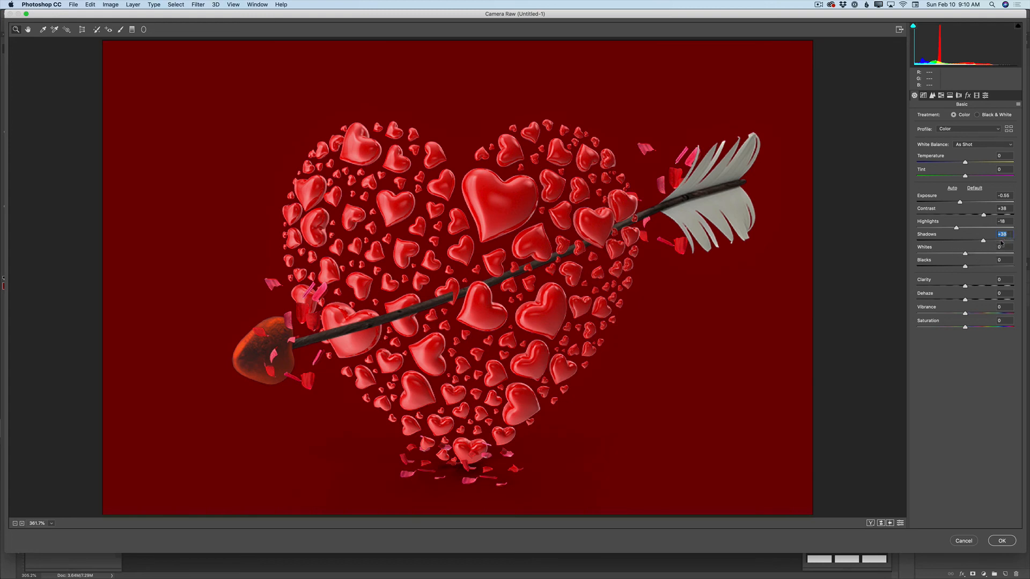
left_click(1001, 542)
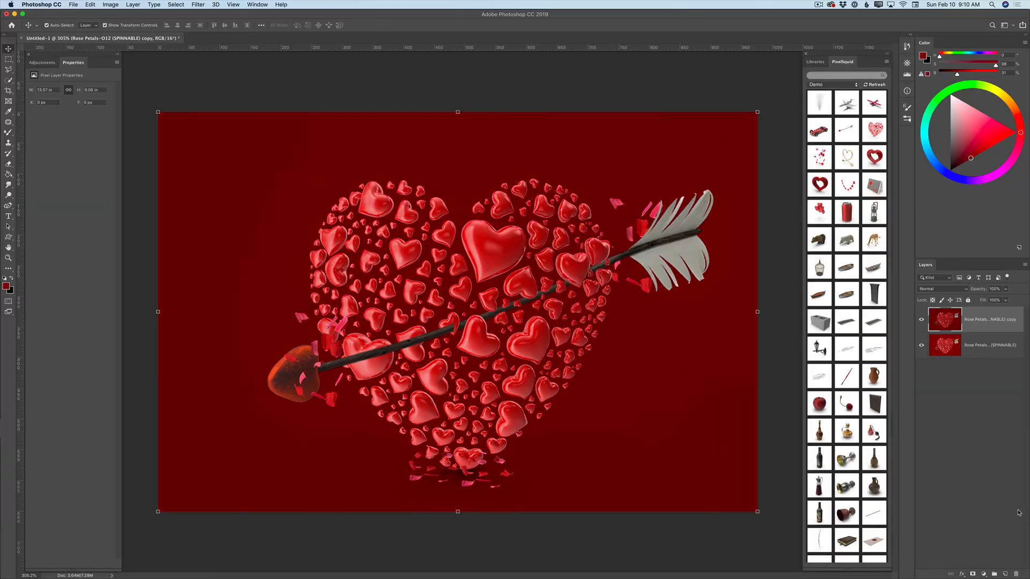
left_click(922, 321)
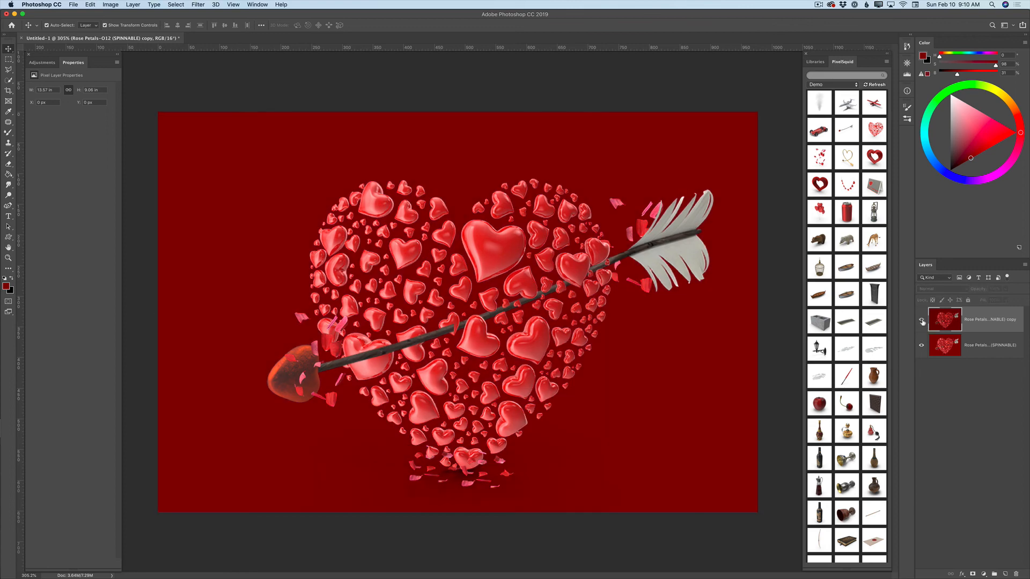
left_click(921, 321)
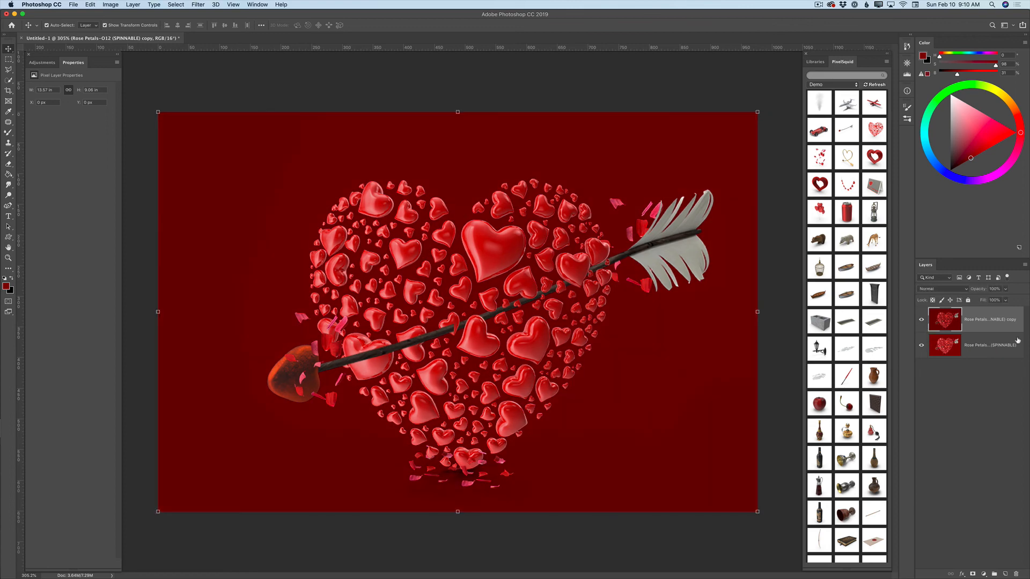